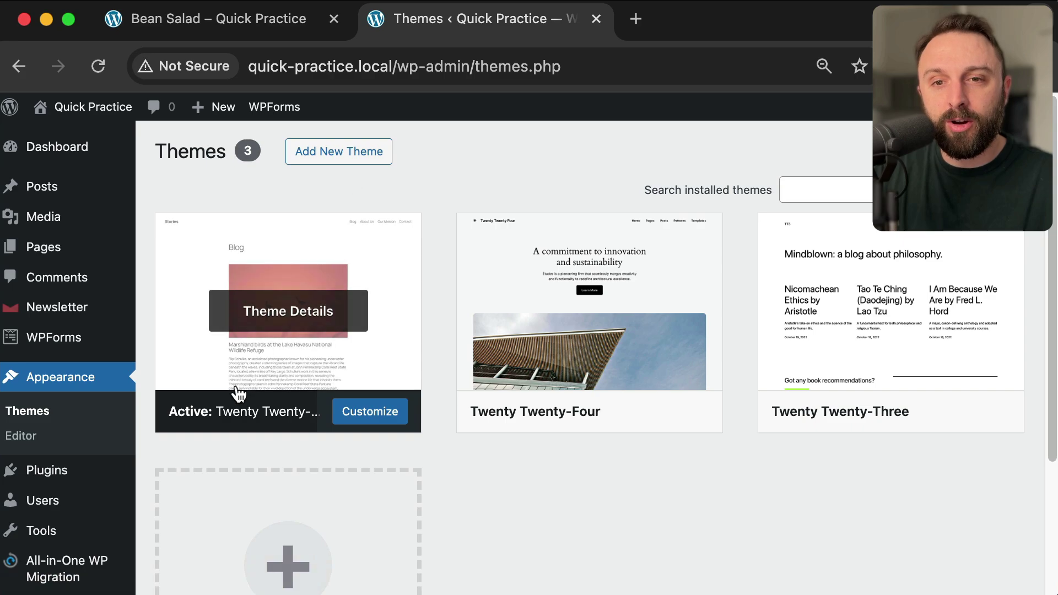
# Open the WordPress.org theme directory at wordpress.org/themes beside the admin Themes page
pyautogui.moveTo(208, 390); pyautogui.dragTo(296, 449)
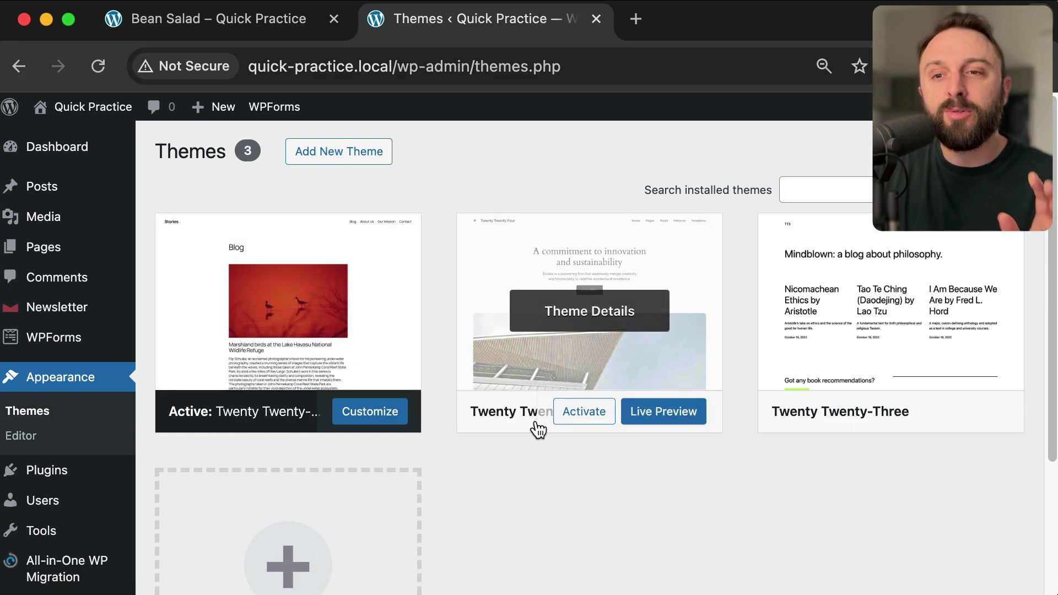
pyautogui.scroll(-3, 539, 425)
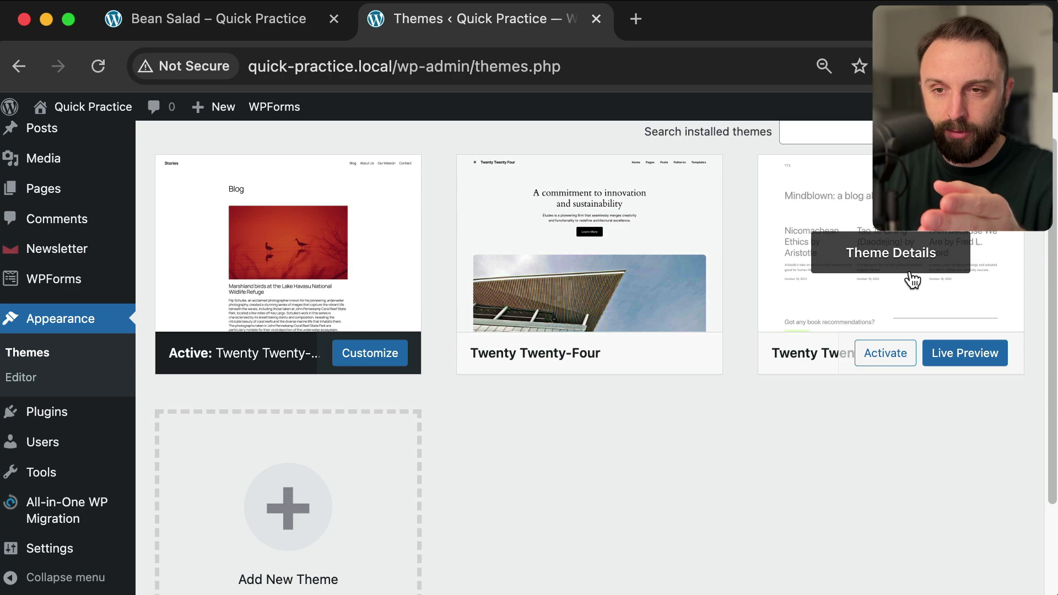
pyautogui.scroll(2, 912, 280)
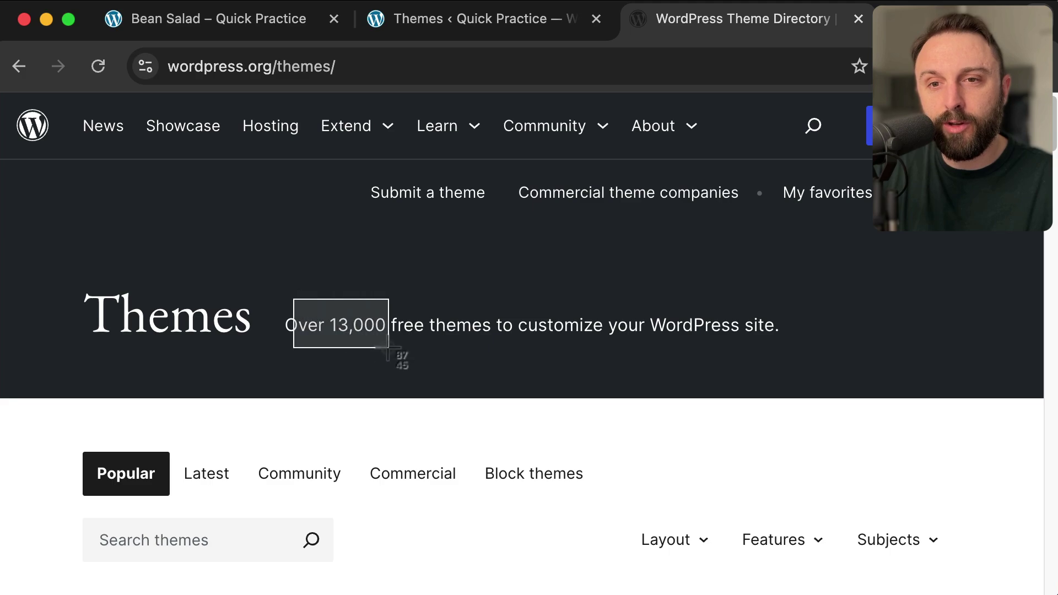
# Return from the WordPress.org Theme Directory to the 'Themes ‹ Quick Practice' admin tab
pyautogui.moveTo(328, 298); pyautogui.dragTo(364, 342)
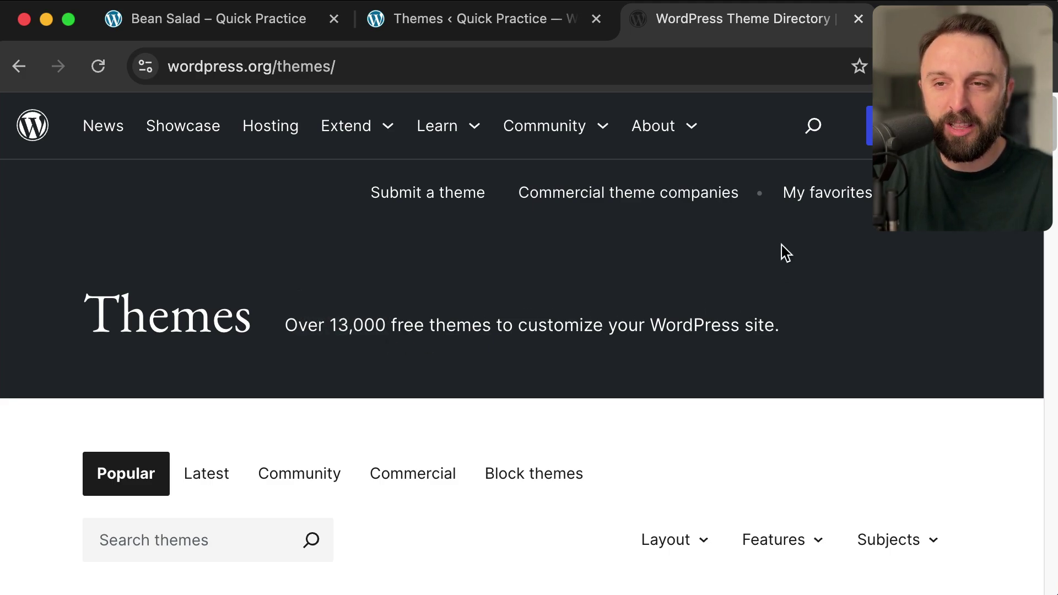
pyautogui.click(541, 36)
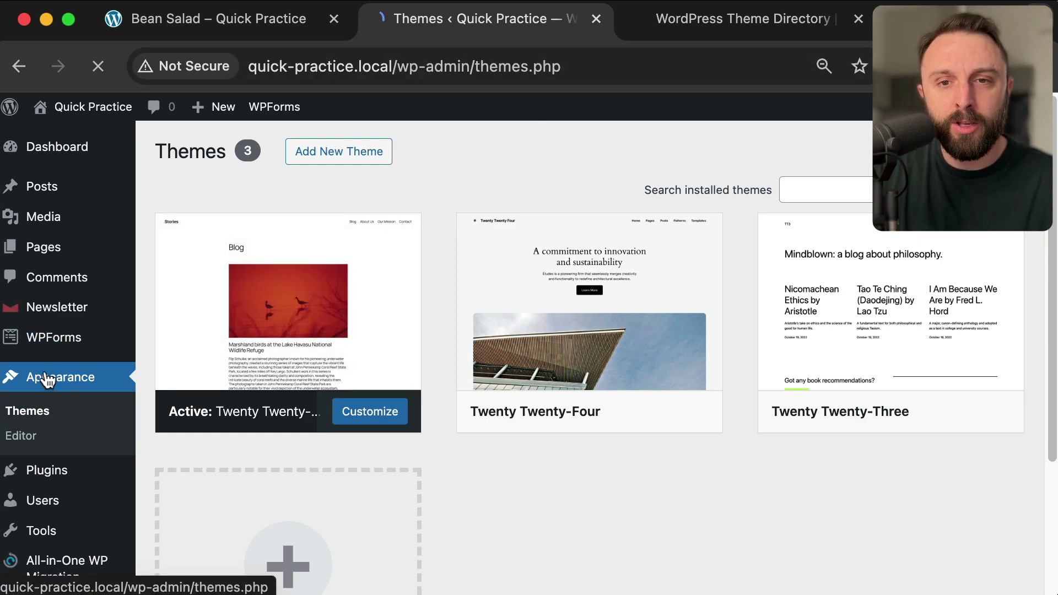
# Open Add New Theme and browse the 7,144 Popular themes, with installed ones marked Installed
pyautogui.moveTo(199, 274)
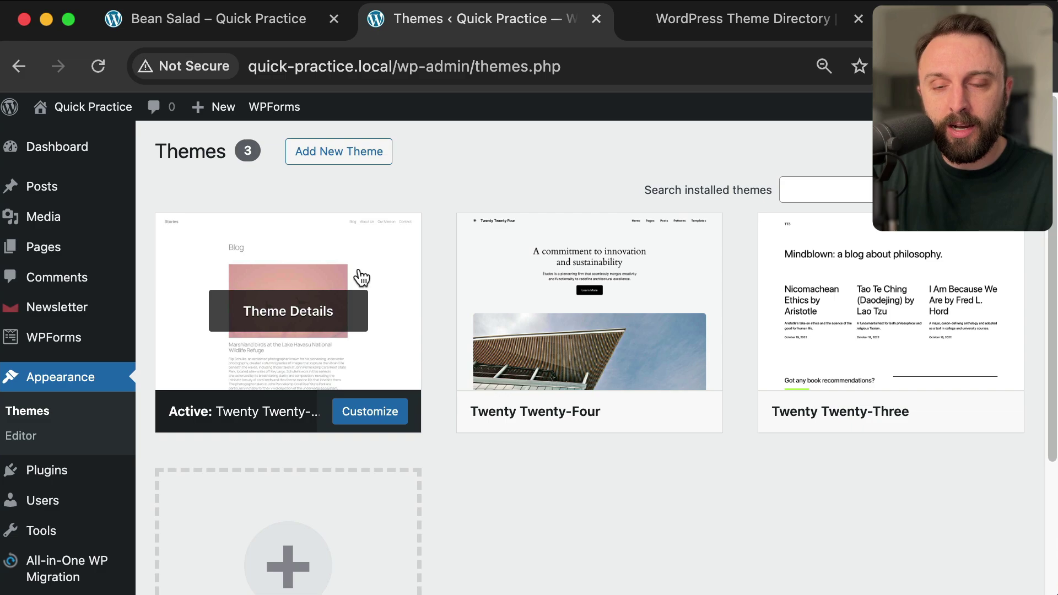
pyautogui.click(336, 158)
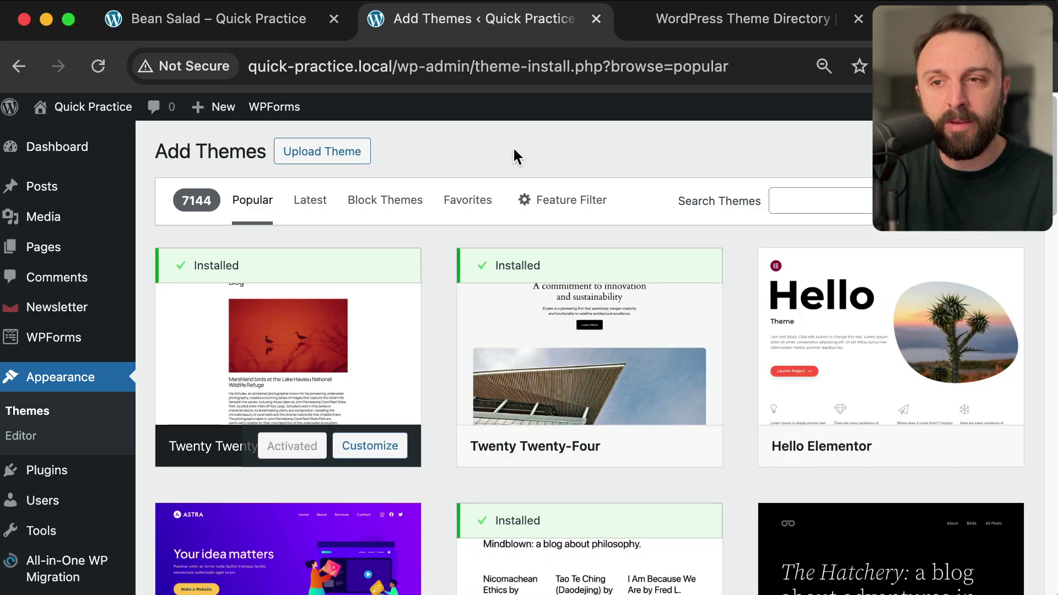
pyautogui.moveTo(776, 149); pyautogui.dragTo(894, 237)
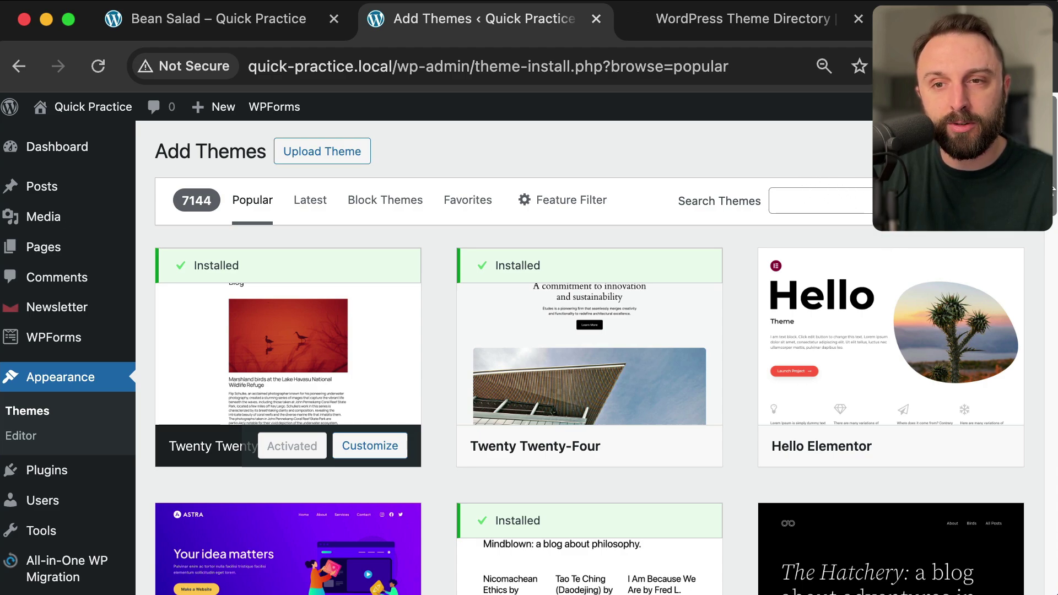
pyautogui.moveTo(1053, 198); pyautogui.dragTo(1044, 221)
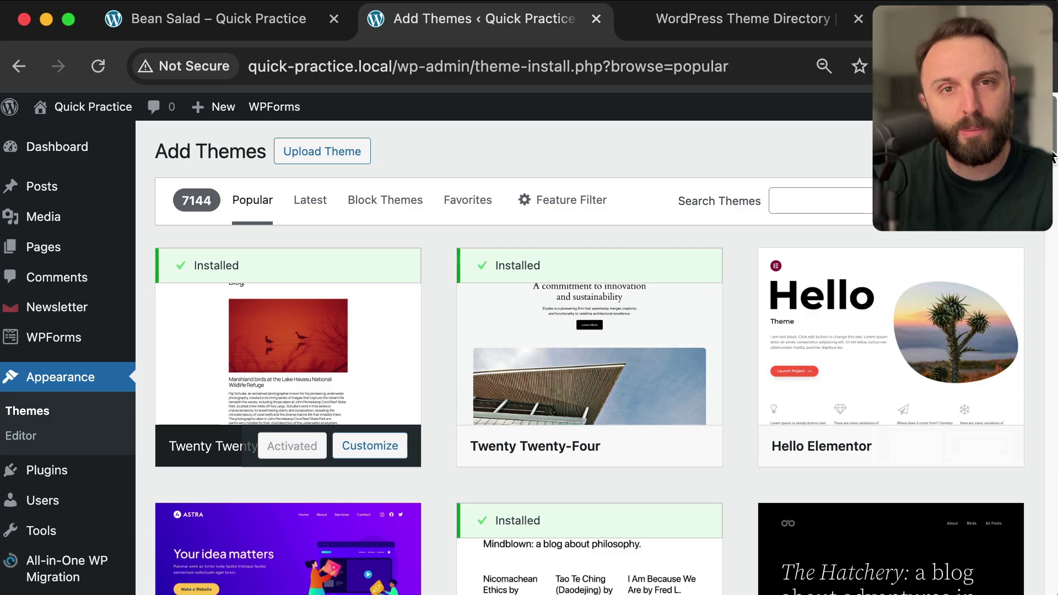
pyautogui.moveTo(1053, 159); pyautogui.dragTo(1040, 473)
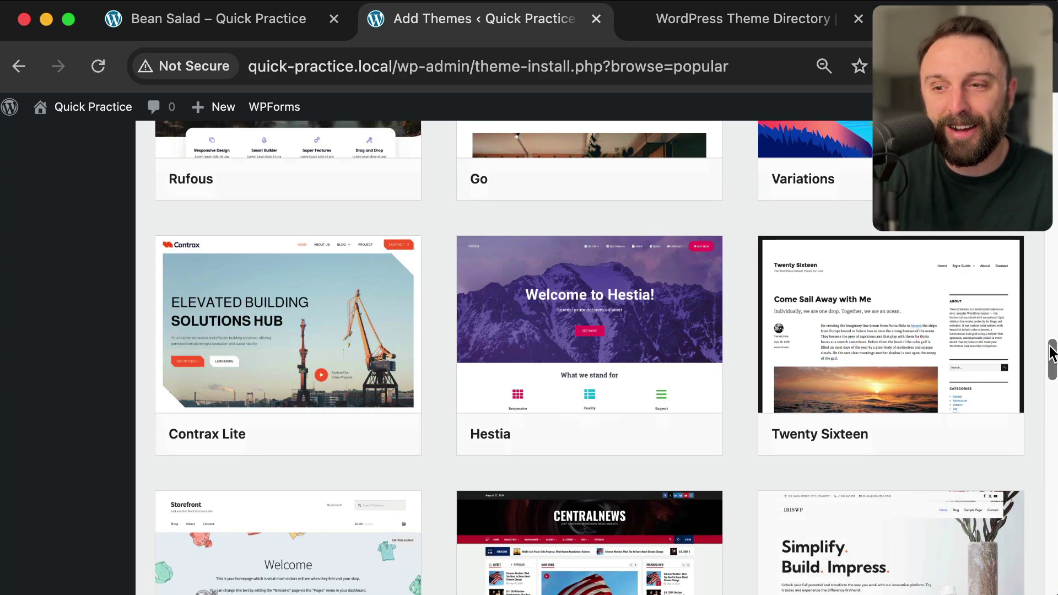
pyautogui.moveTo(1051, 349); pyautogui.dragTo(1052, 105)
pyautogui.moveTo(1011, 364)
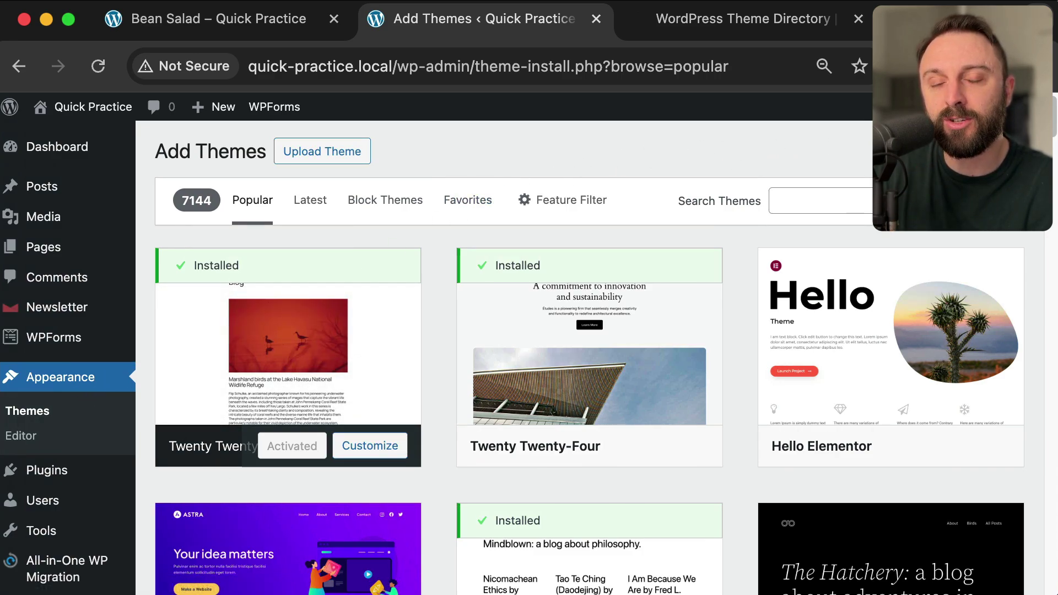
pyautogui.scroll(-3, 512, 336)
# Scroll down the Popular themes list to locate the Astra theme
pyautogui.scroll(-1, 512, 336)
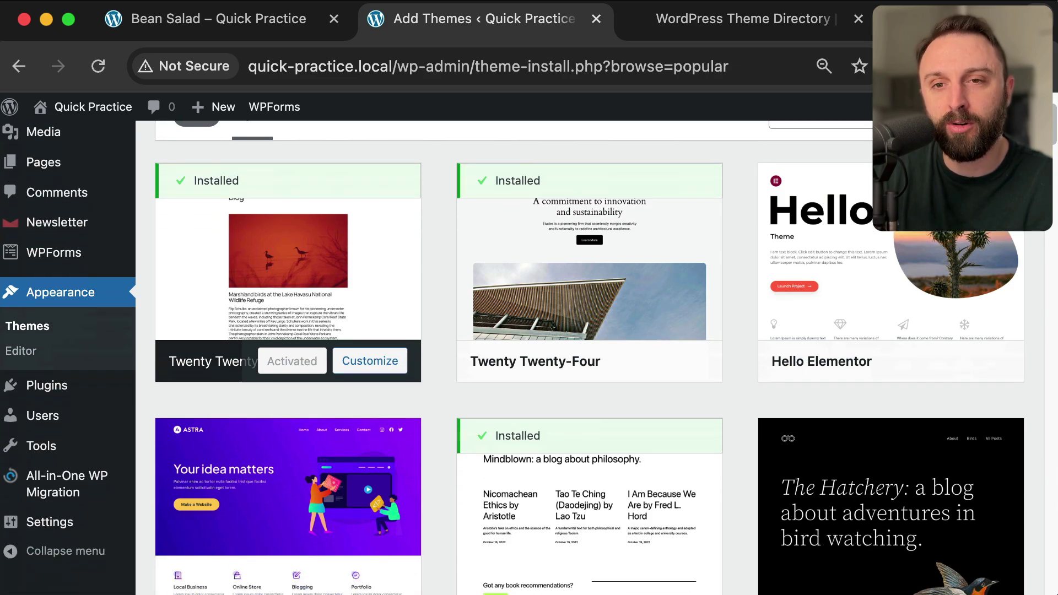
pyautogui.scroll(-1, 512, 336)
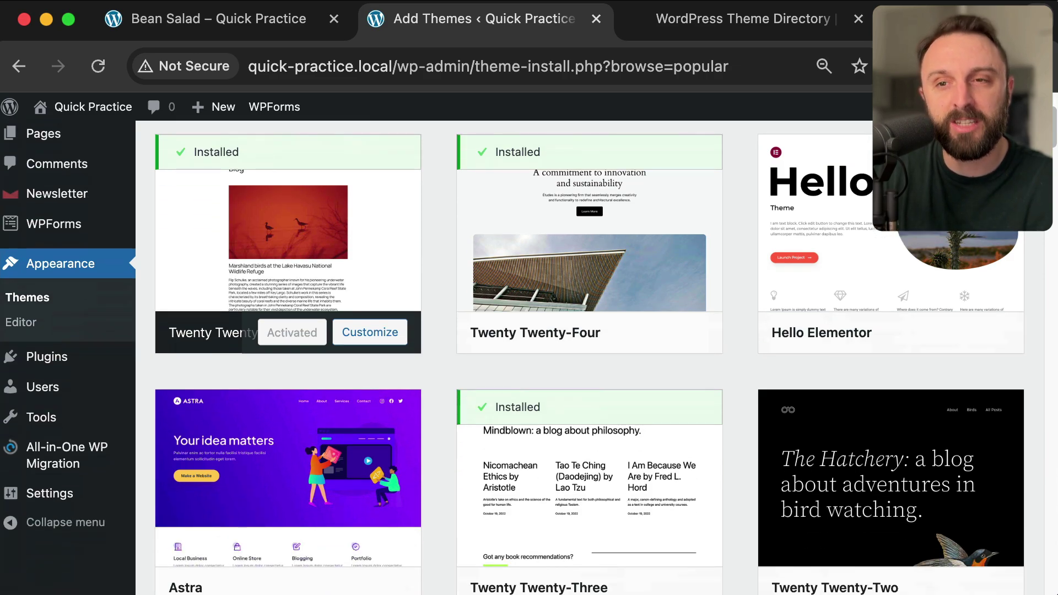
pyautogui.scroll(-8, 512, 336)
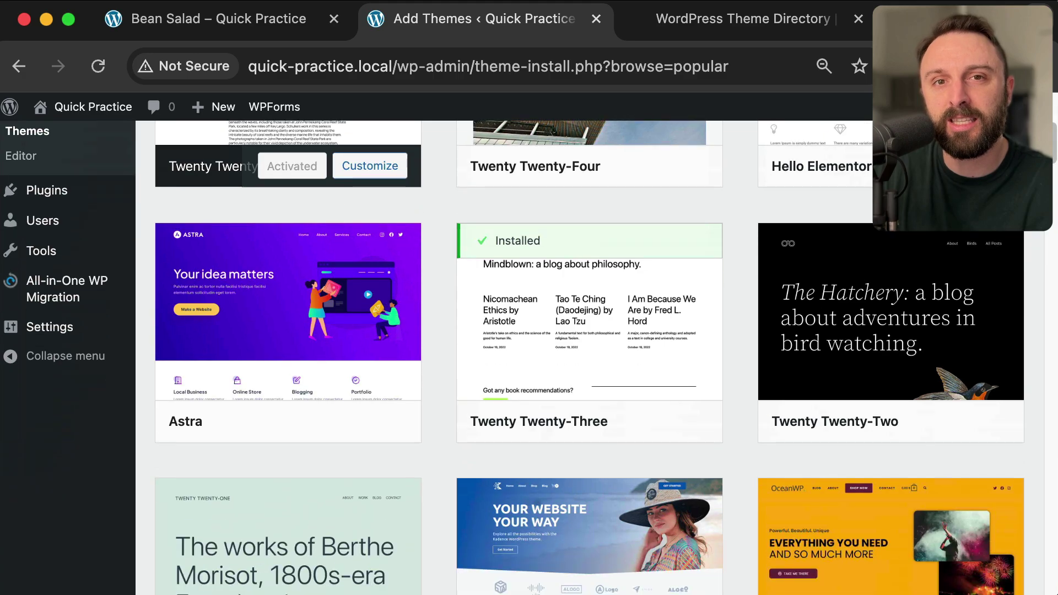
pyautogui.scroll(-1, 512, 336)
pyautogui.scroll(-3, 512, 336)
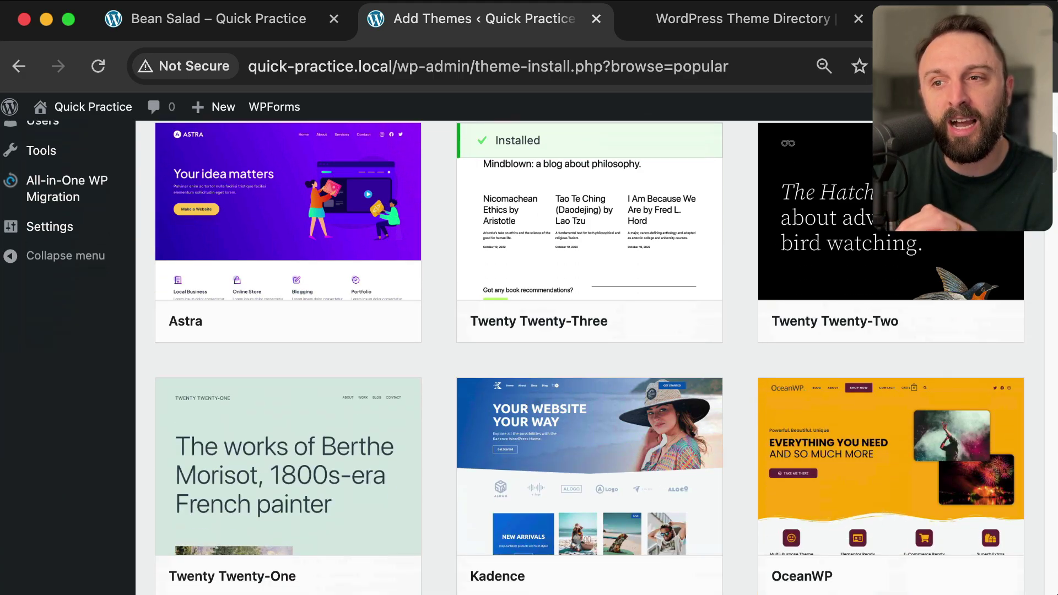
pyautogui.scroll(-15, 589, 358)
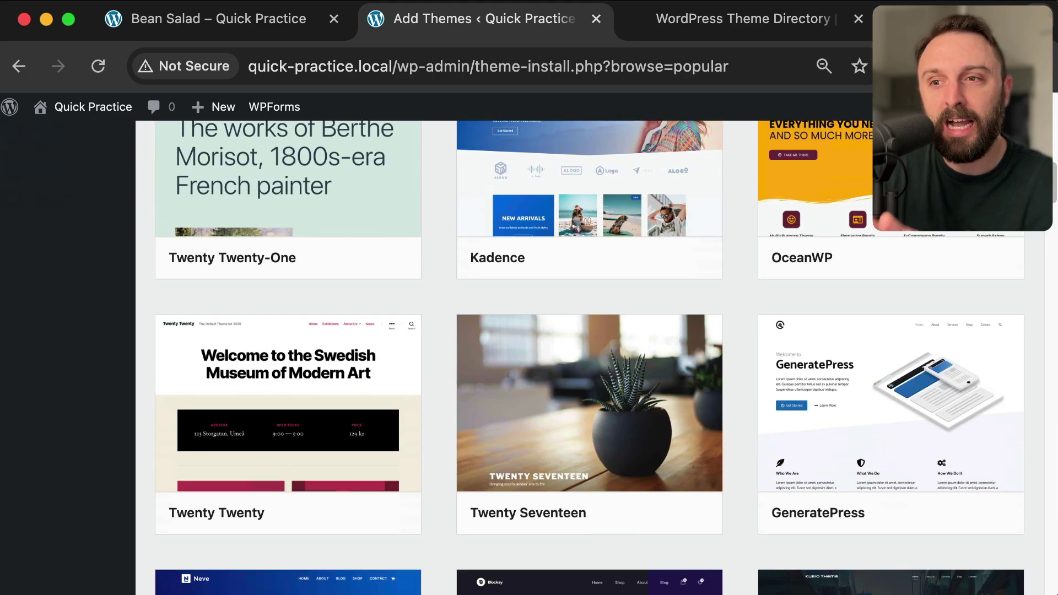
pyautogui.scroll(-5, 1033, 274)
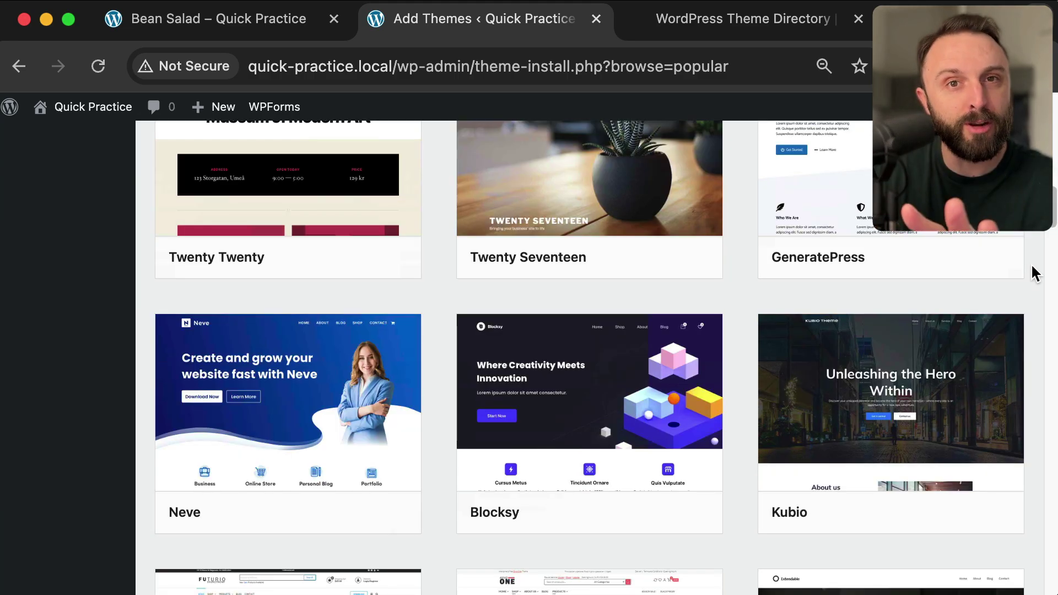
pyautogui.scroll(-13, 1033, 274)
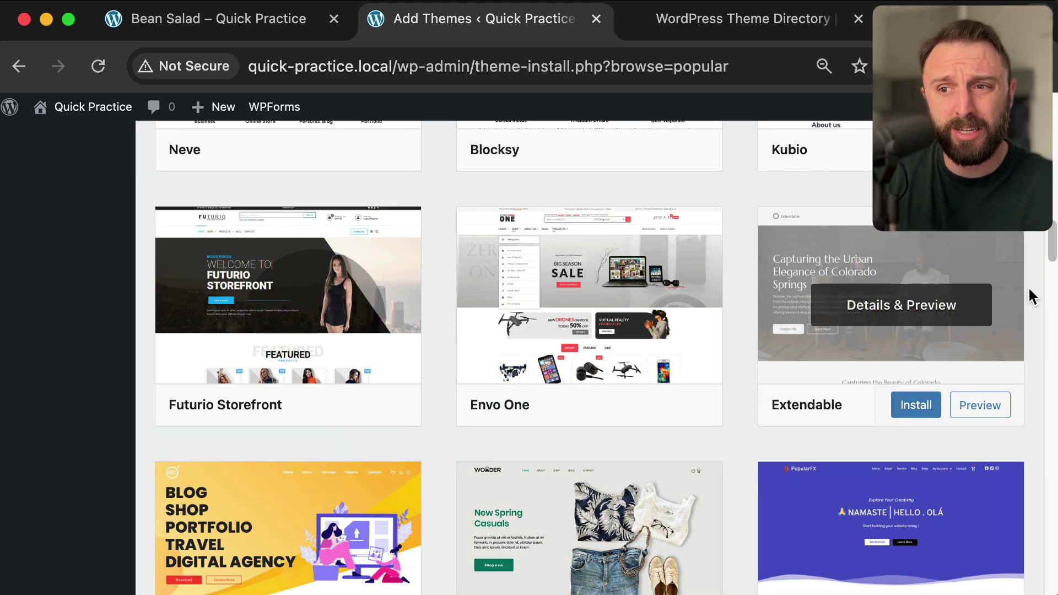
pyautogui.moveTo(1018, 301)
pyautogui.moveTo(1051, 239); pyautogui.dragTo(1053, 180)
# Install the Astra theme and activate it
pyautogui.scroll(6, 611, 267)
pyautogui.moveTo(246, 421)
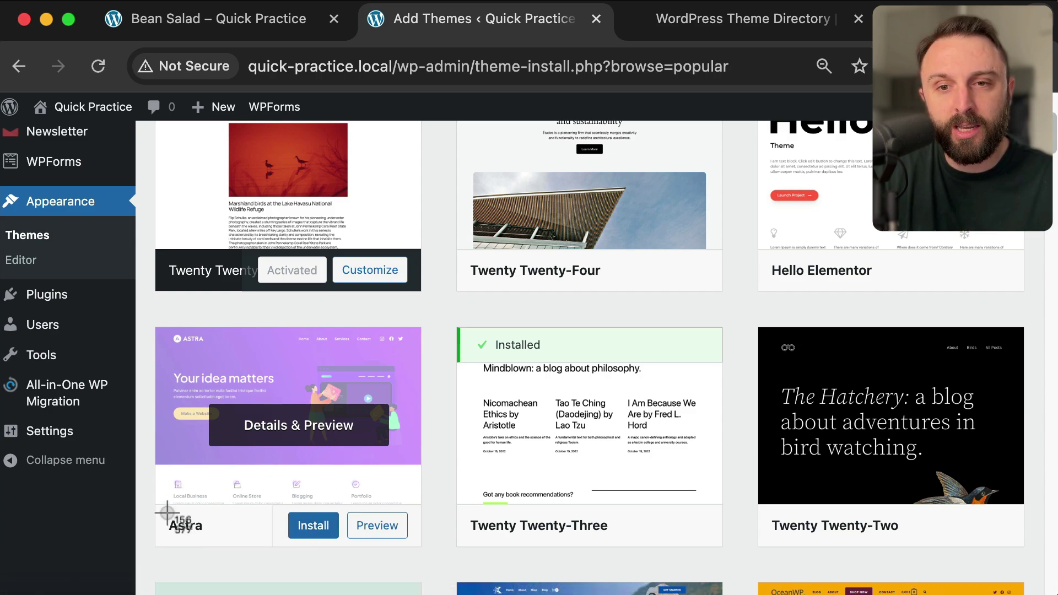
pyautogui.click(309, 529)
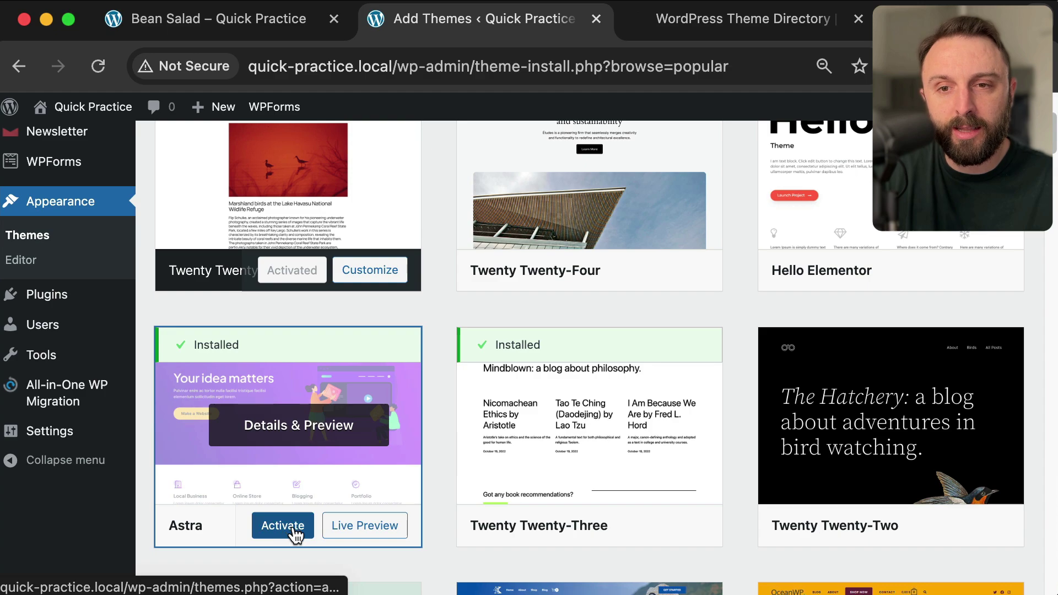
pyautogui.click(295, 530)
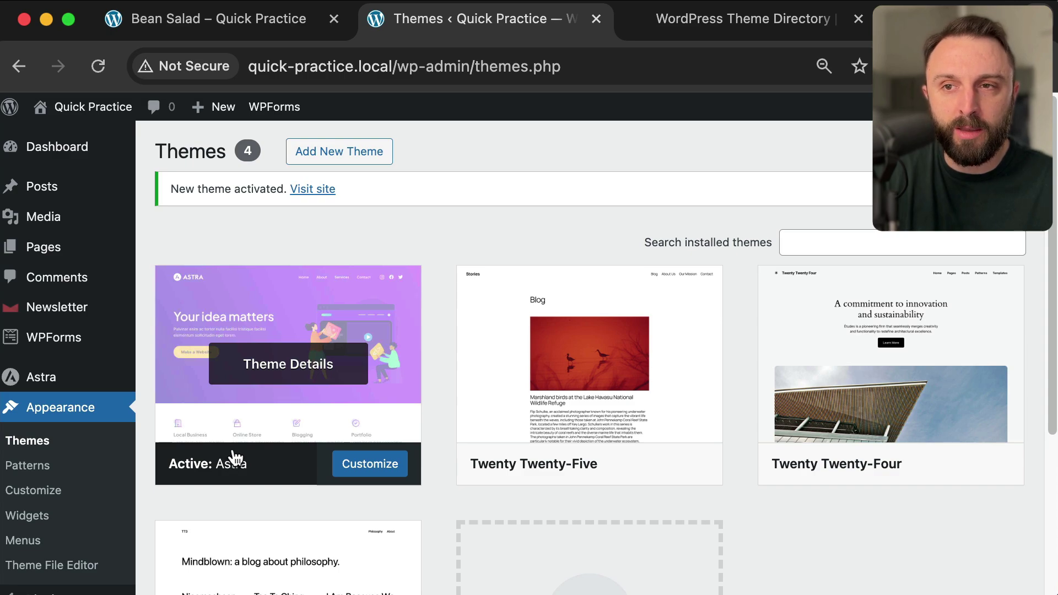
# Reload the Bean Salad post and browse the homepage in Astra styling, capturing a screenshot
pyautogui.click(243, 21)
pyautogui.press('super+r')
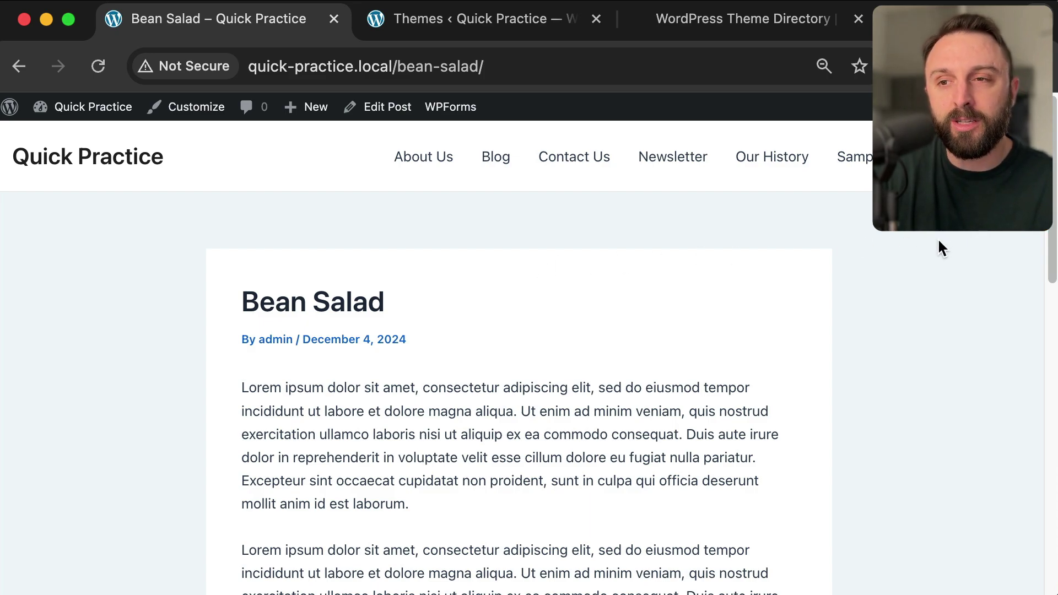
pyautogui.click(150, 168)
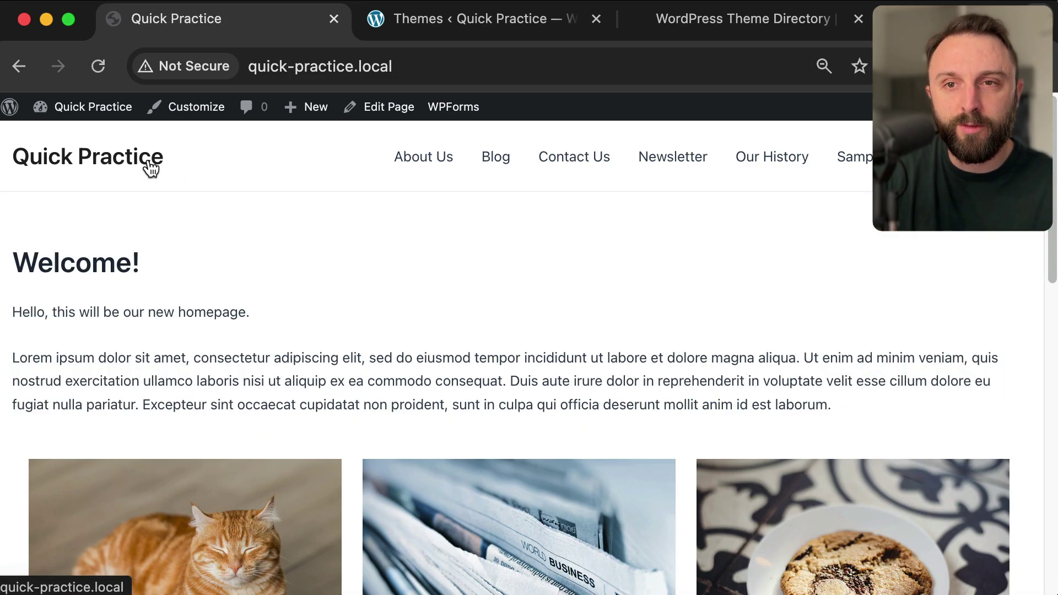
pyautogui.scroll(-1, 274, 253)
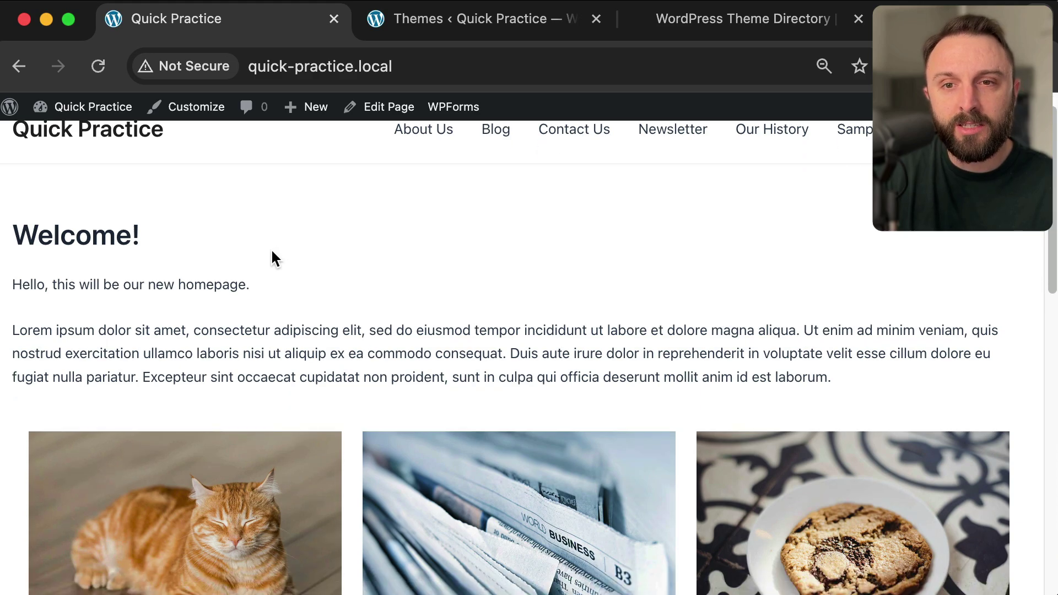
pyautogui.moveTo(42, 266); pyautogui.dragTo(423, 377)
pyautogui.scroll(-6, 425, 371)
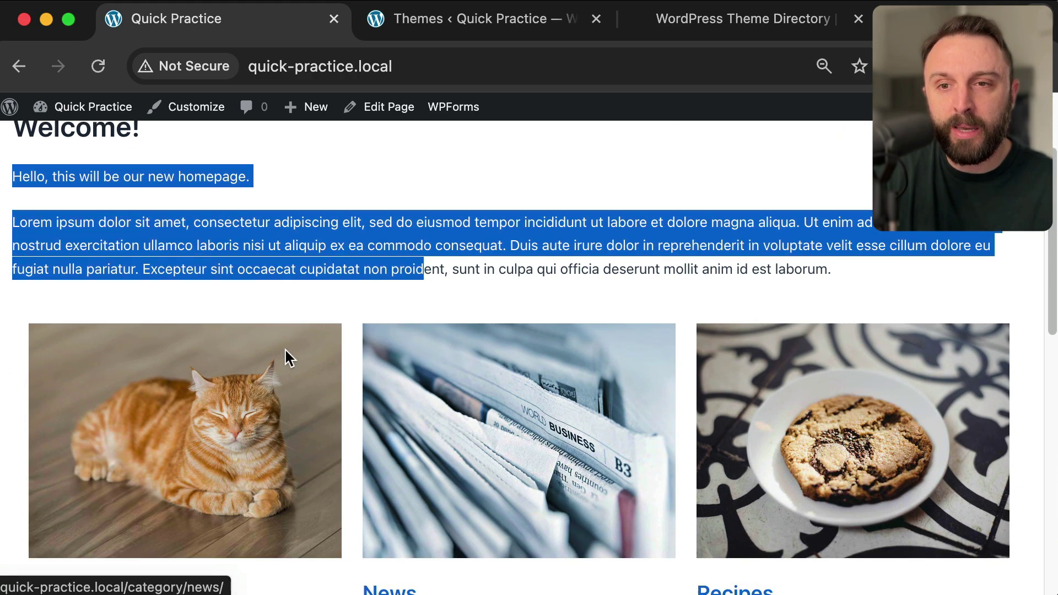
pyautogui.scroll(-15, 355, 341)
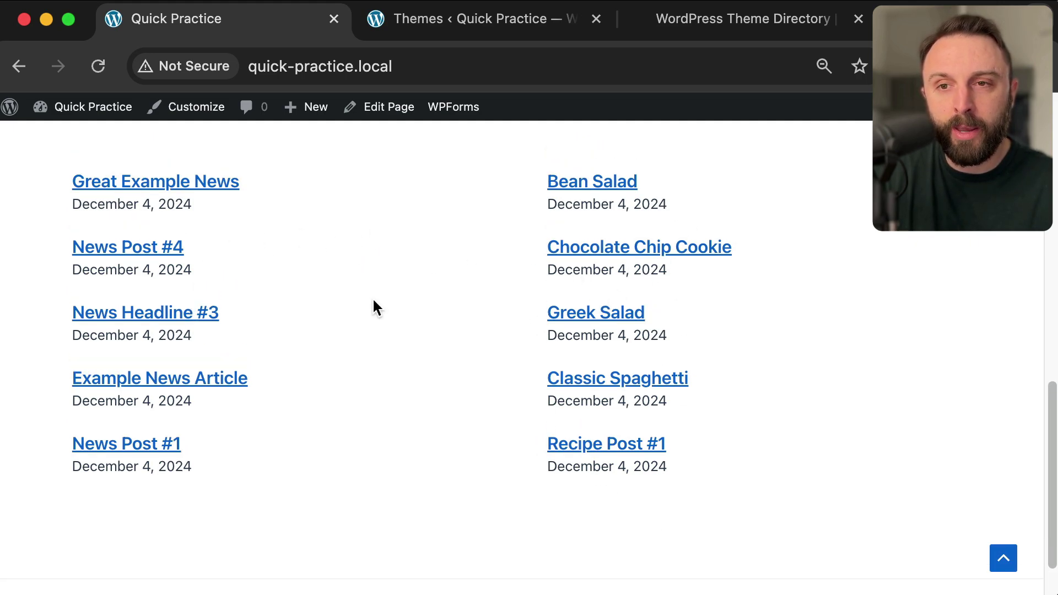
pyautogui.scroll(-3, 373, 300)
pyautogui.press('super+shift+4')
pyautogui.moveTo(123, 461); pyautogui.dragTo(979, 537)
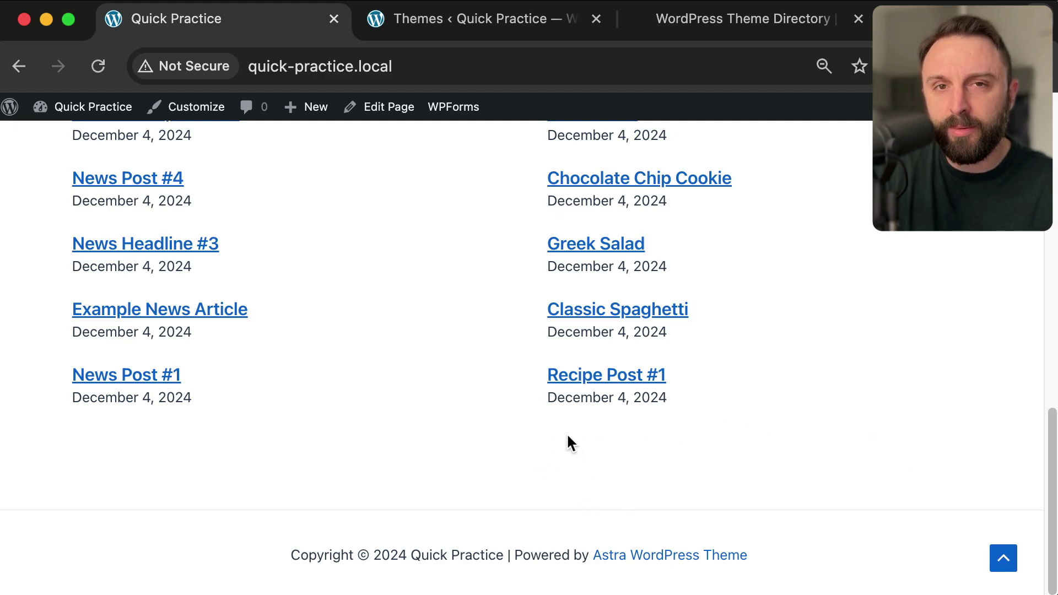
pyautogui.scroll(2, 567, 435)
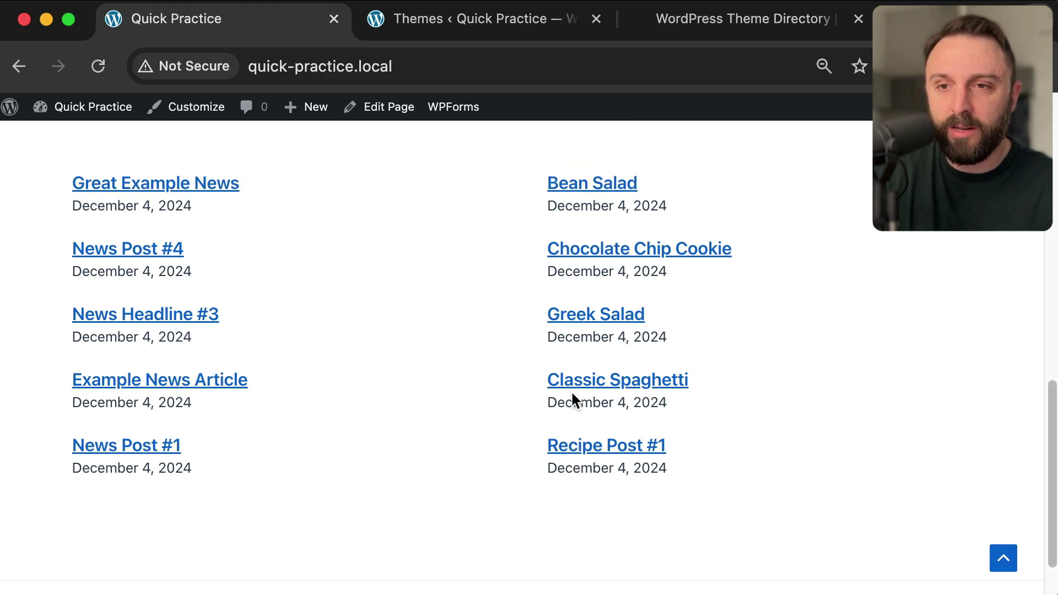
# View the Greek Salad post in Astra, then switch back to the installed Themes admin page
pyautogui.click(589, 317)
pyautogui.moveTo(349, 278); pyautogui.dragTo(526, 453)
pyautogui.click(526, 453)
pyautogui.scroll(-3, 915, 334)
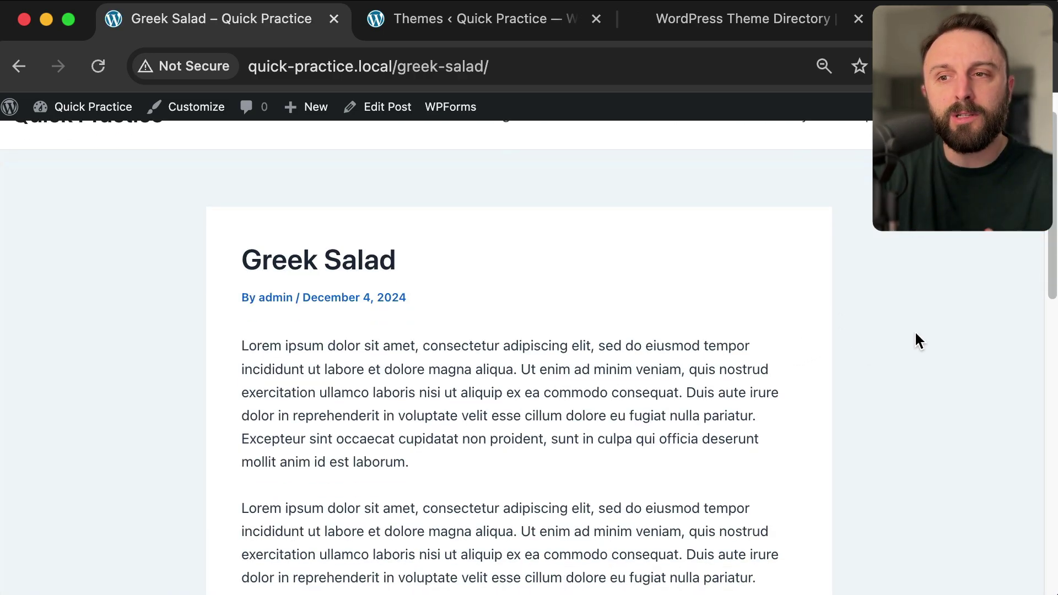
pyautogui.scroll(3, 915, 333)
pyautogui.click(520, 28)
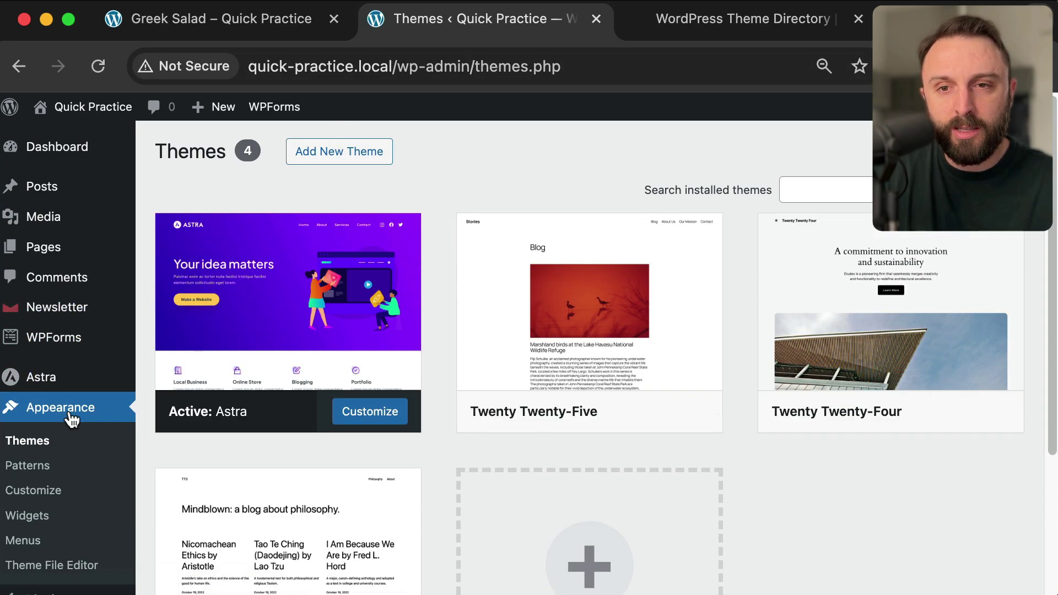
pyautogui.scroll(-2, 888, 329)
pyautogui.scroll(2, 833, 498)
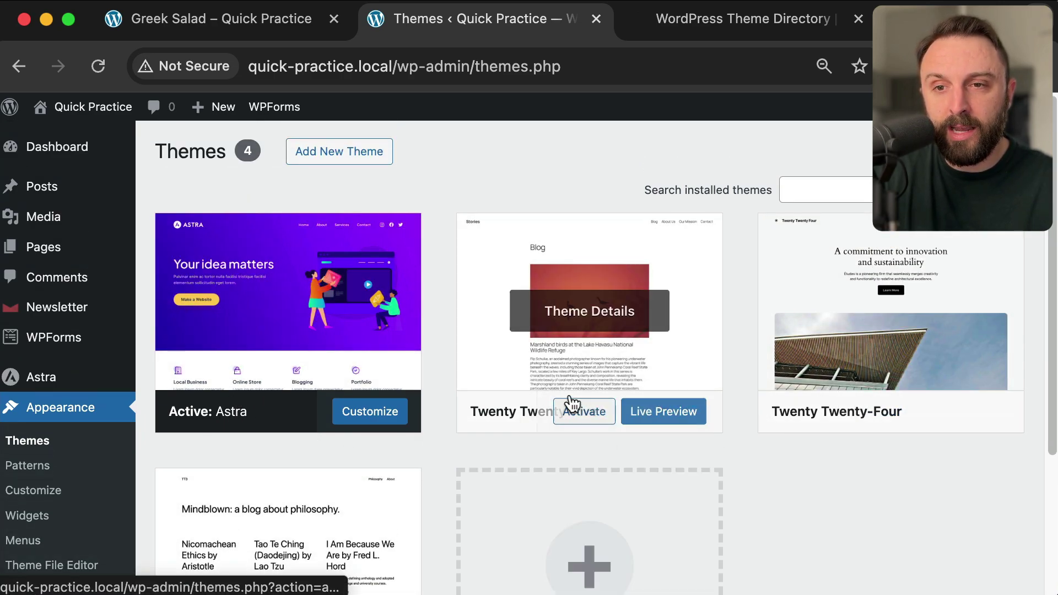
# Activate Twenty Twenty-Five and reload the Greek Salad post to preview it
pyautogui.click(580, 419)
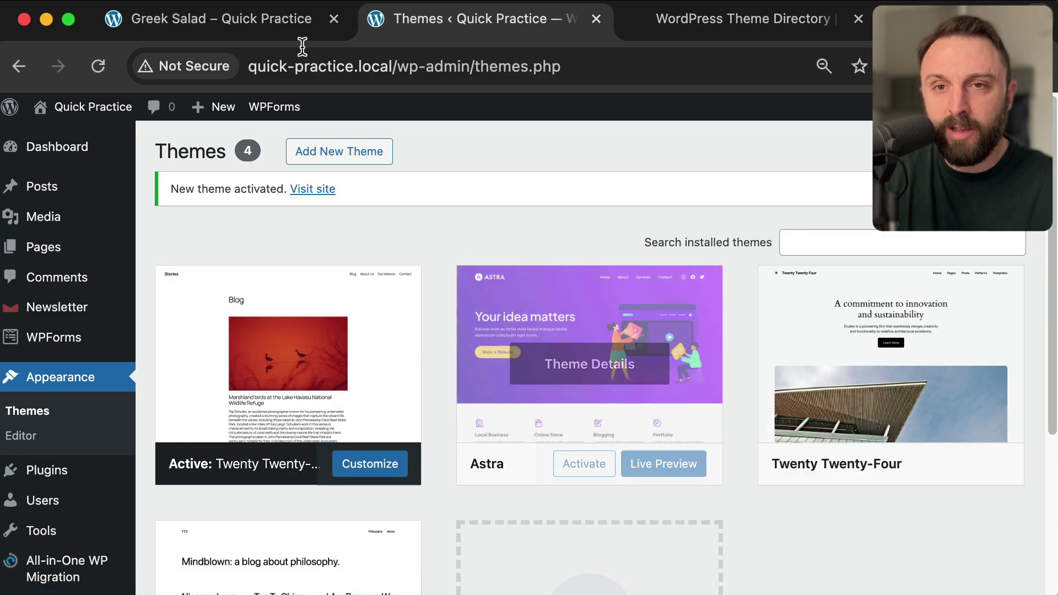
pyautogui.click(276, 26)
pyautogui.press('super+r')
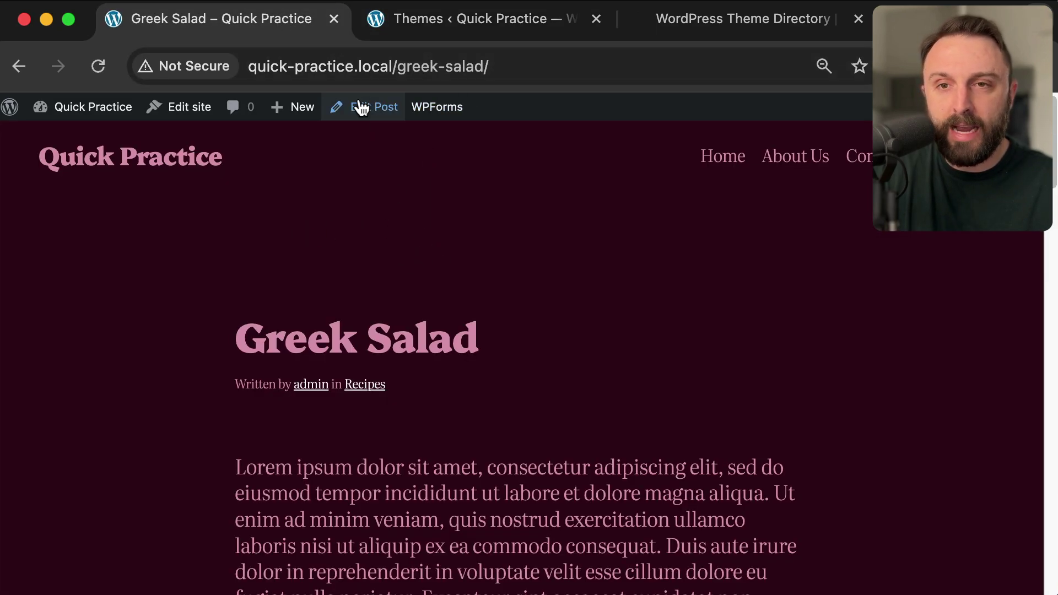
# Activate Twenty Twenty-Four and preview the Greek Salad post and homepage
pyautogui.click(378, 20)
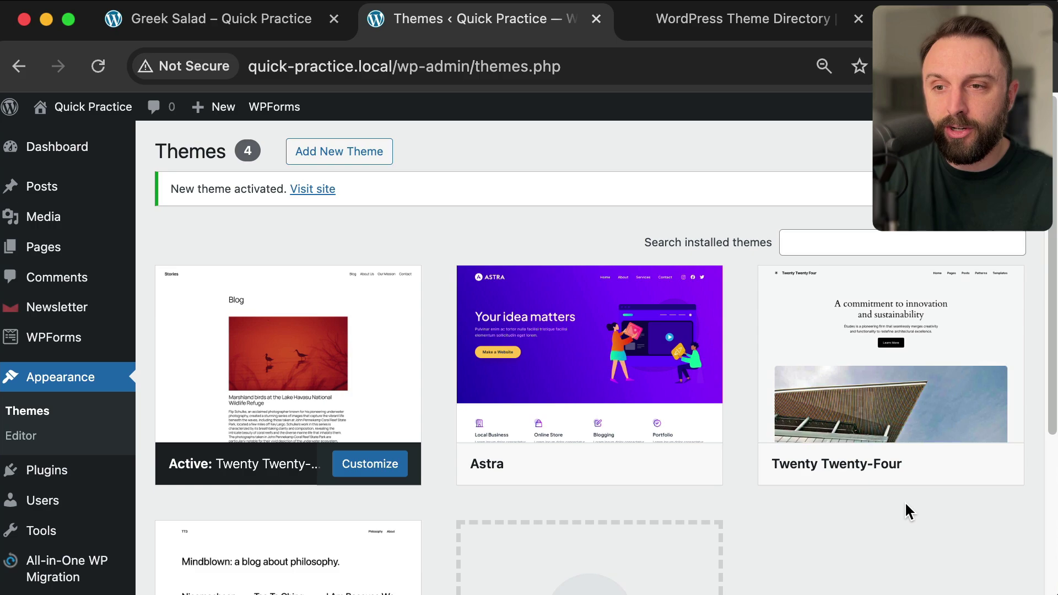
pyautogui.click(886, 465)
pyautogui.click(259, 22)
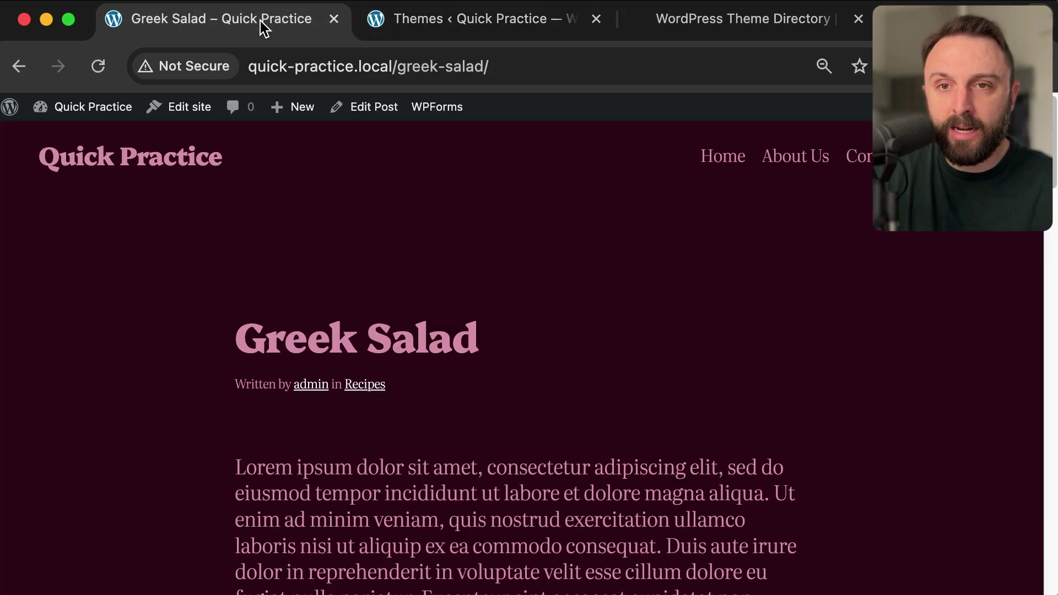
pyautogui.press('super+r')
pyautogui.scroll(-10, 631, 280)
pyautogui.scroll(10, 632, 282)
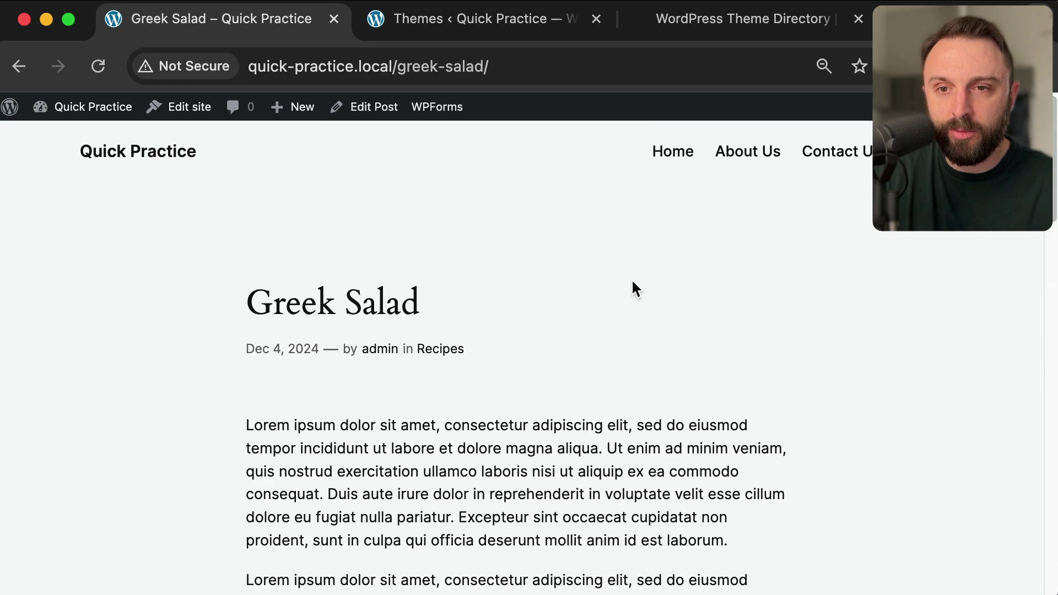
pyautogui.click(141, 153)
# Activate Twenty Twenty-Three and reload the homepage to preview it
pyautogui.click(448, 22)
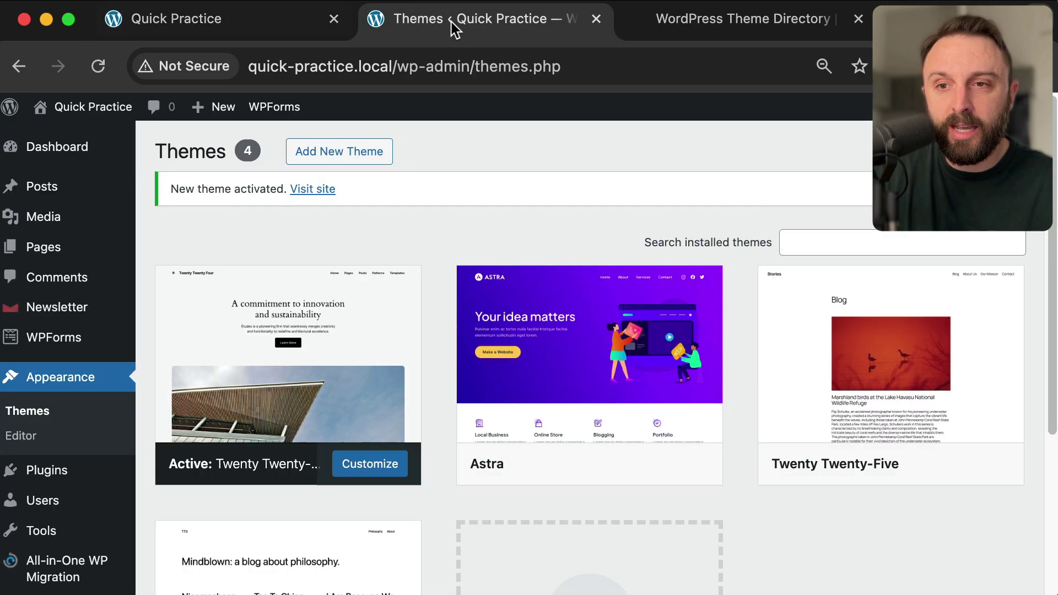
pyautogui.scroll(-5, 588, 269)
pyautogui.moveTo(217, 499)
pyautogui.click(277, 487)
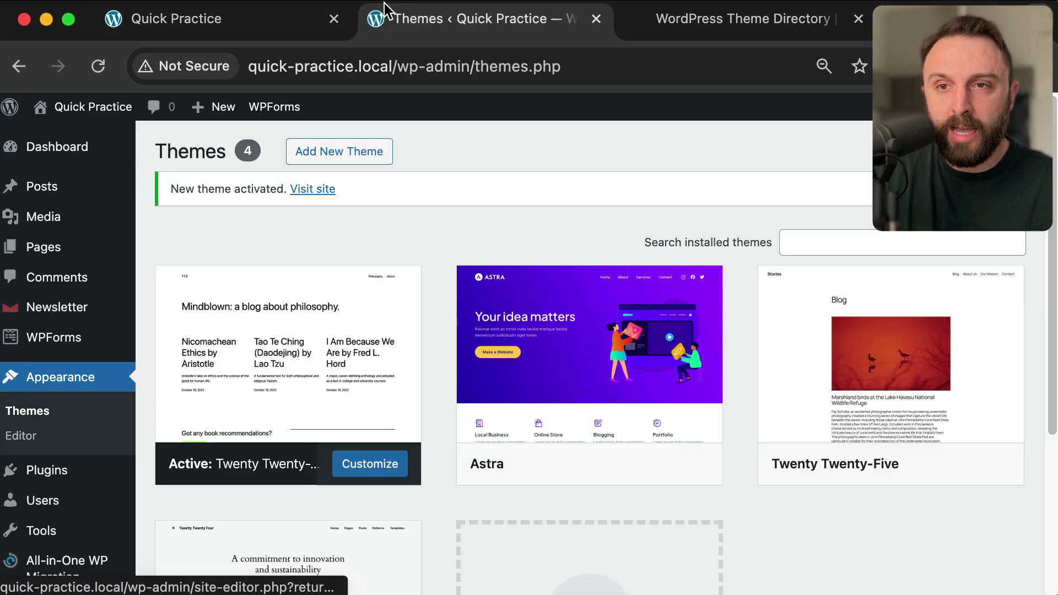
pyautogui.click(229, 22)
pyautogui.press('super+r')
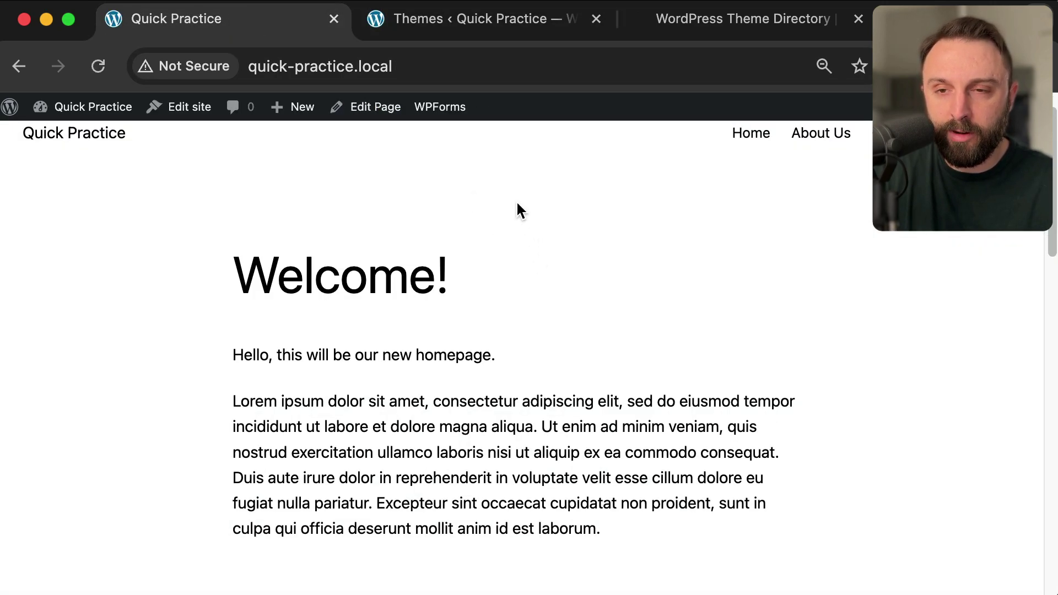
# Reactivate Astra as the site theme and reload the Themes page without the notice
pyautogui.click(510, 23)
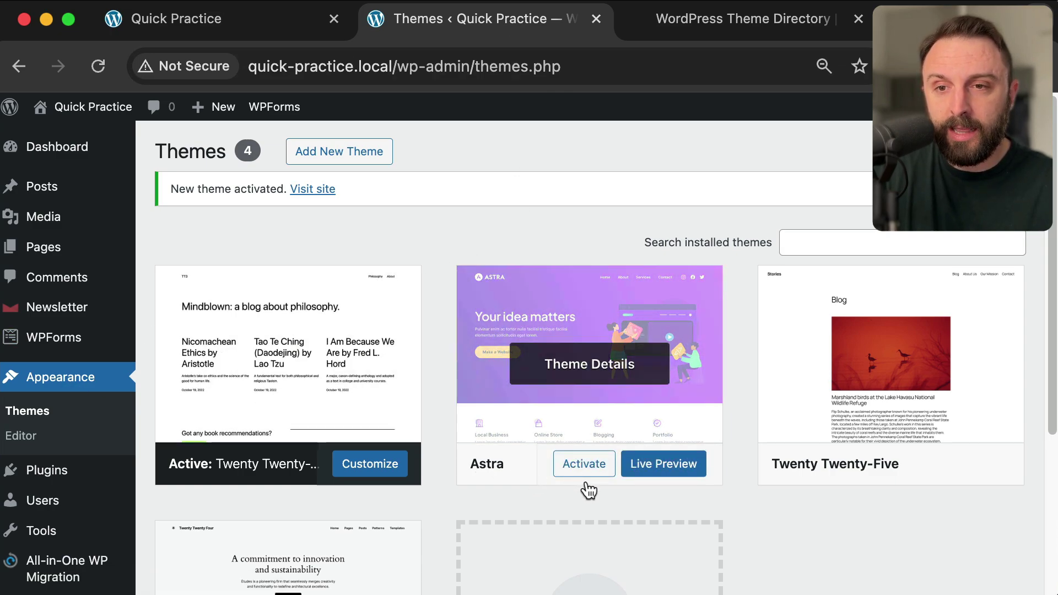
pyautogui.click(590, 466)
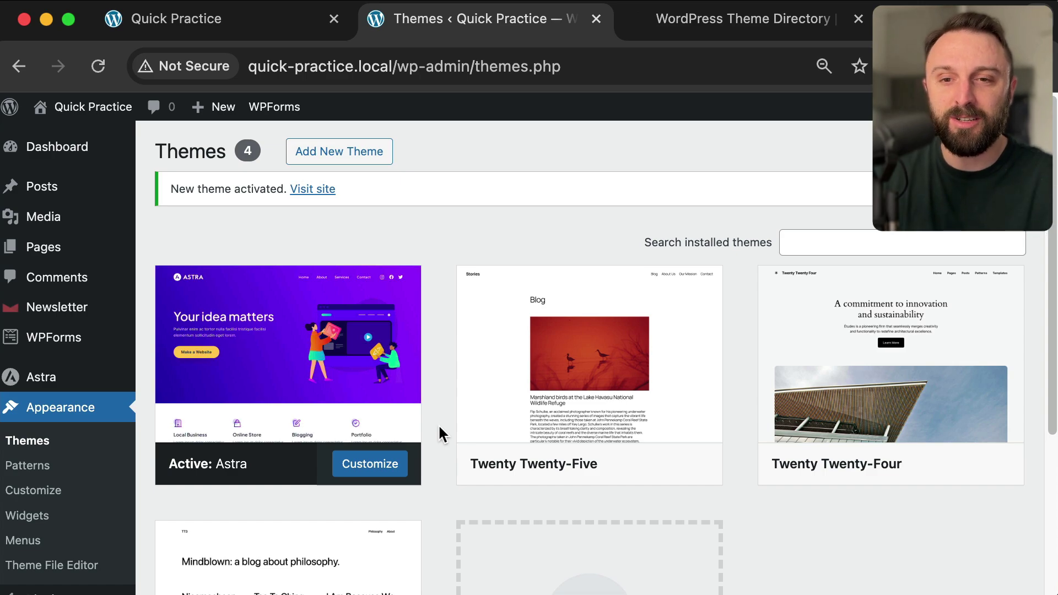
pyautogui.moveTo(332, 456)
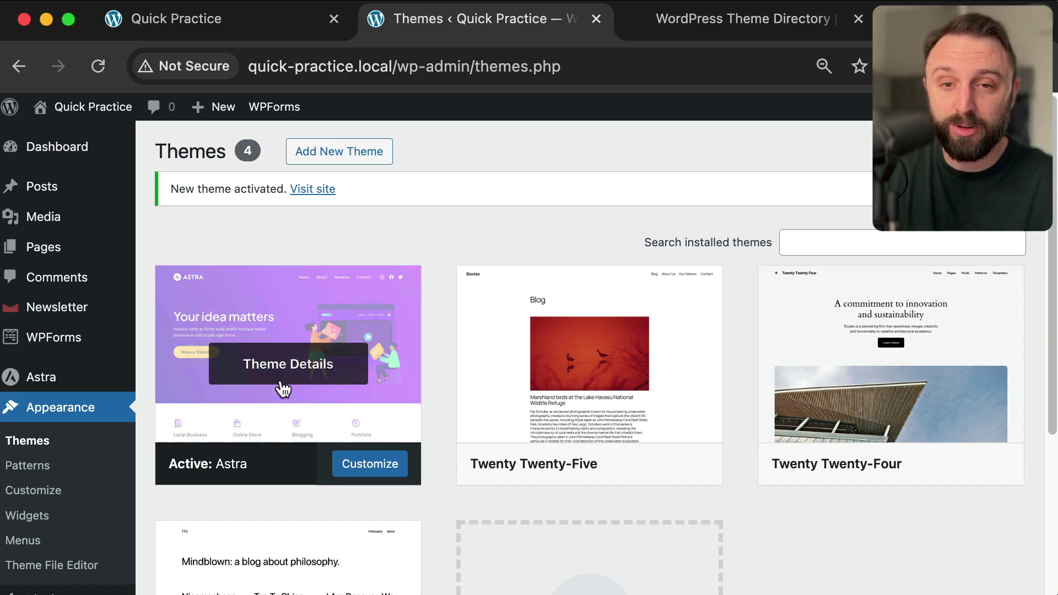
pyautogui.click(65, 416)
# Open Add New Theme and scroll through the Popular themes list
pyautogui.click(355, 158)
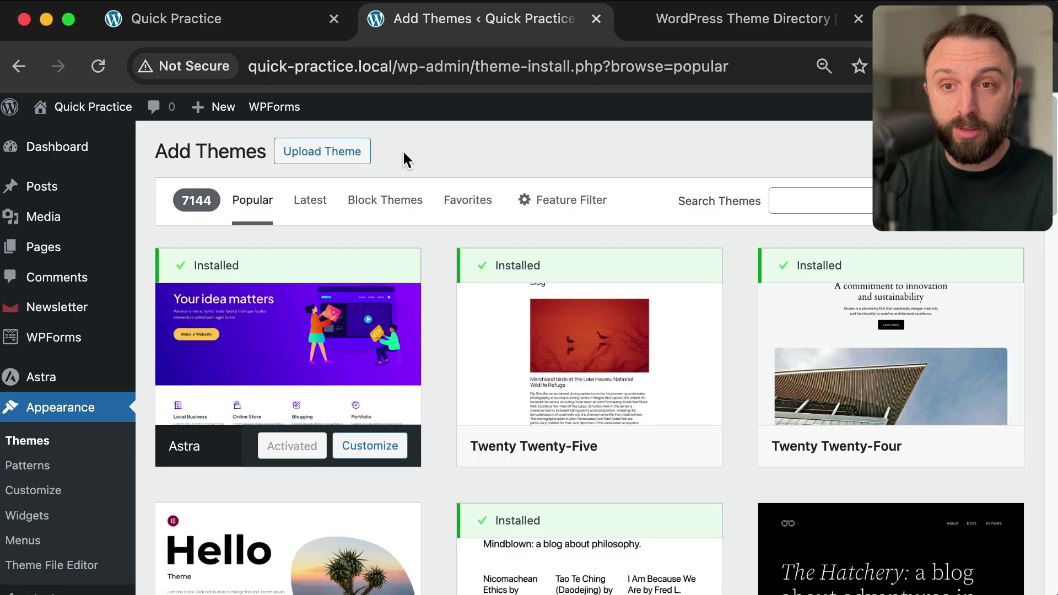
pyautogui.click(33, 413)
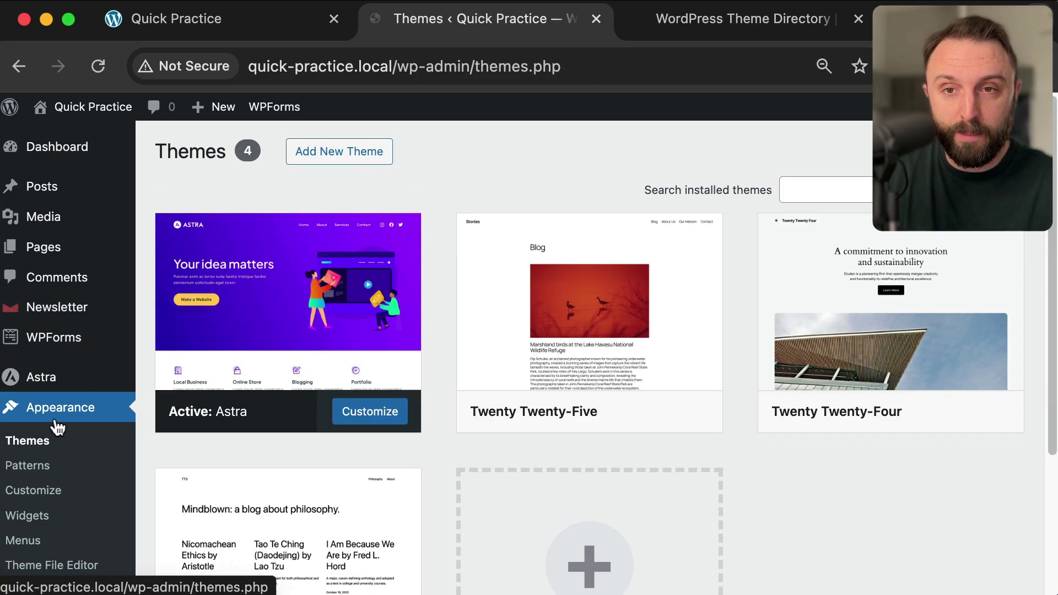
pyautogui.click(349, 154)
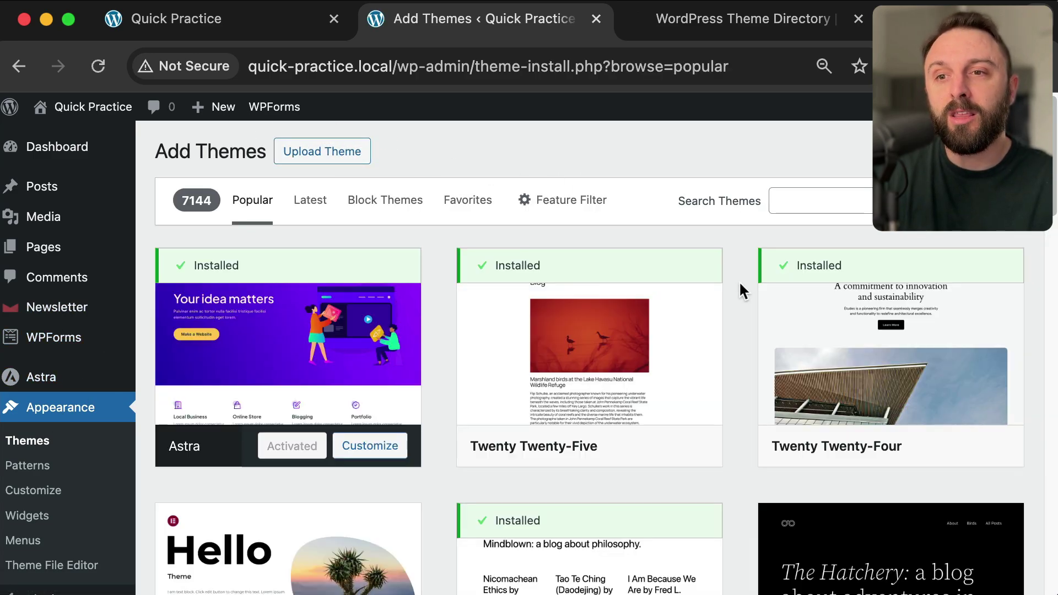
pyautogui.scroll(-8, 739, 288)
pyautogui.scroll(-15, 740, 283)
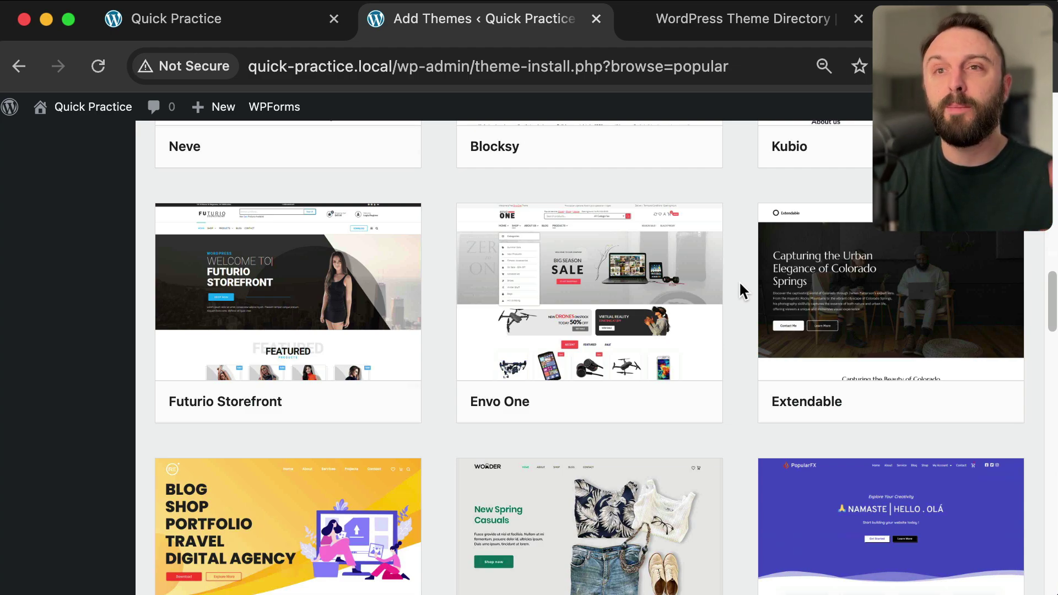
pyautogui.scroll(-2, 739, 280)
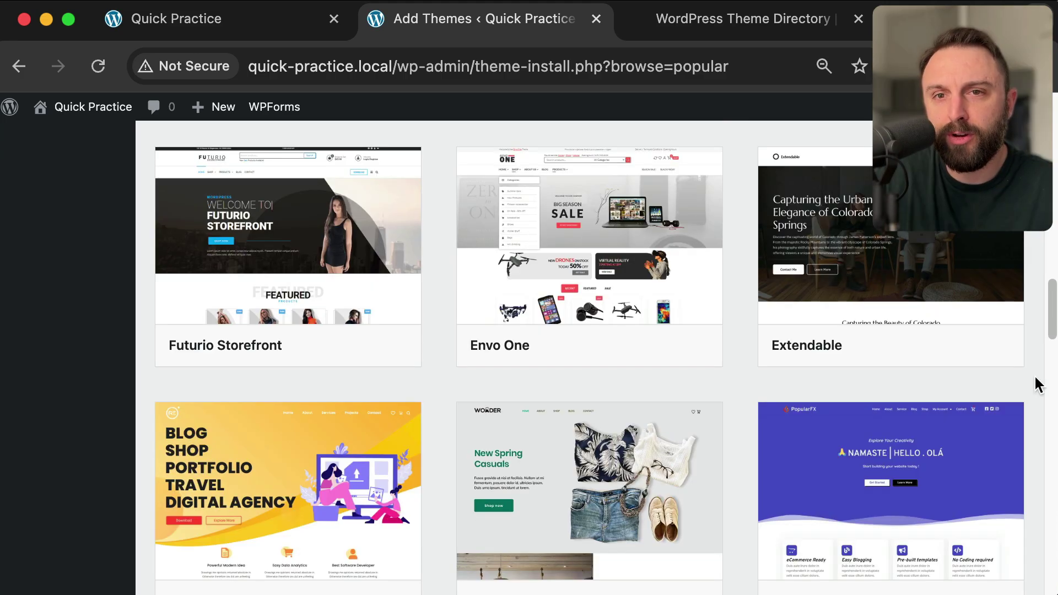
# Open About WordPress to view version 6.7.1 and capture a screenshot of it
pyautogui.moveTo(10, 106)
pyautogui.click(39, 135)
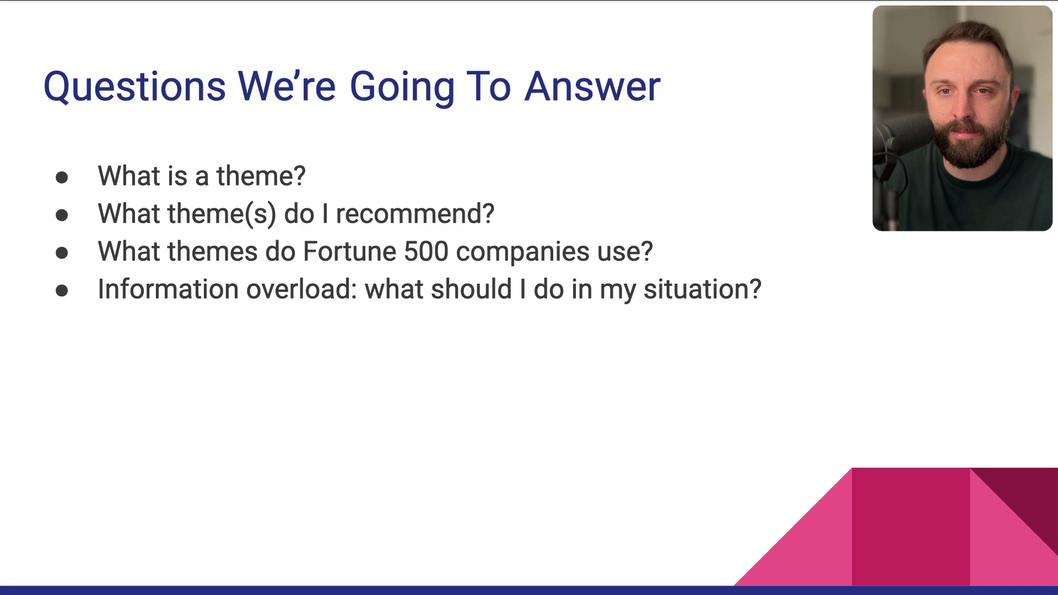
pyautogui.press('super+shift+4')
pyautogui.moveTo(534, 222); pyautogui.dragTo(89, 200)
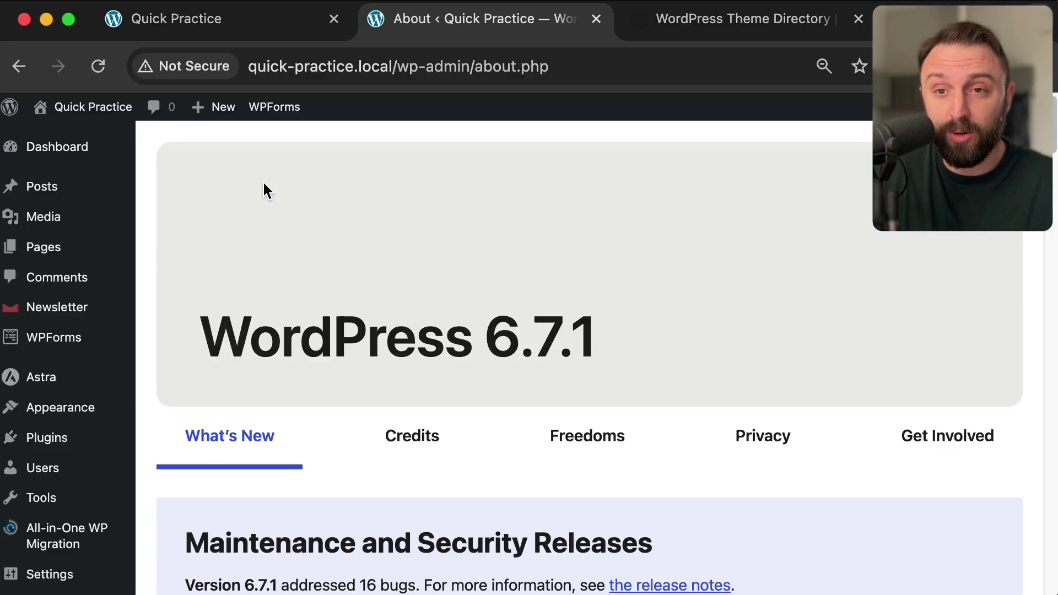
# Activate Twenty Twenty-Five from the installed themes list and screenshot its active theme card
pyautogui.click(78, 409)
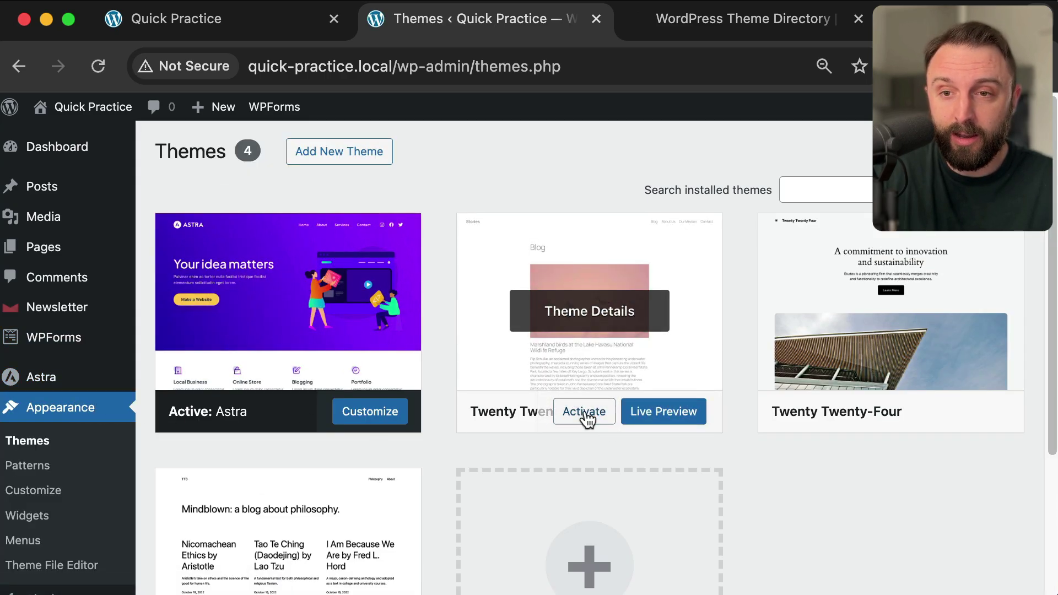
pyautogui.click(585, 413)
pyautogui.press('super+shift+4')
pyautogui.moveTo(196, 442); pyautogui.dragTo(323, 496)
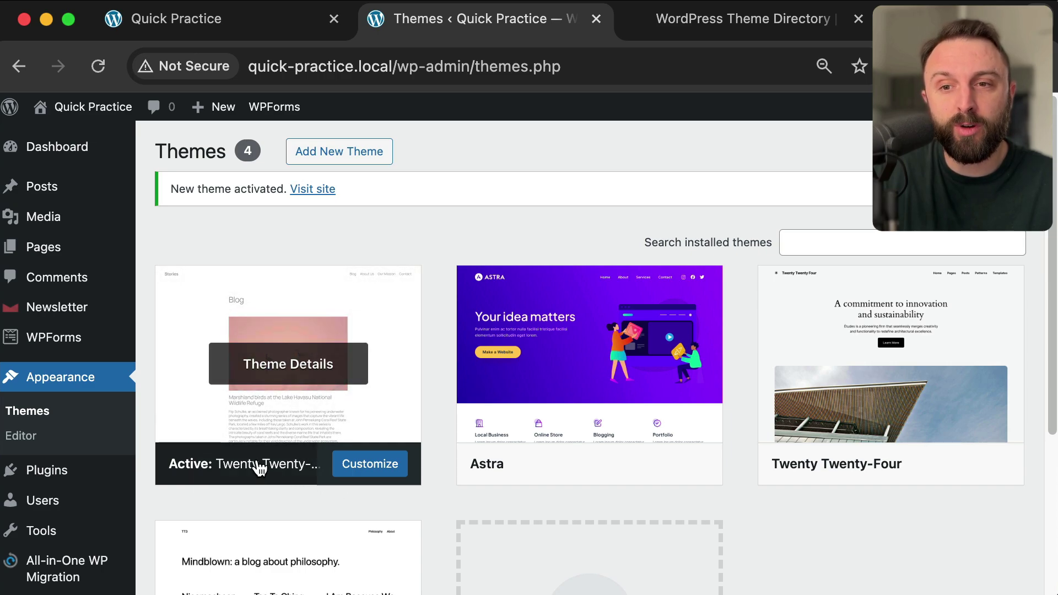
pyautogui.scroll(-3, 927, 527)
pyautogui.scroll(-1, 262, 495)
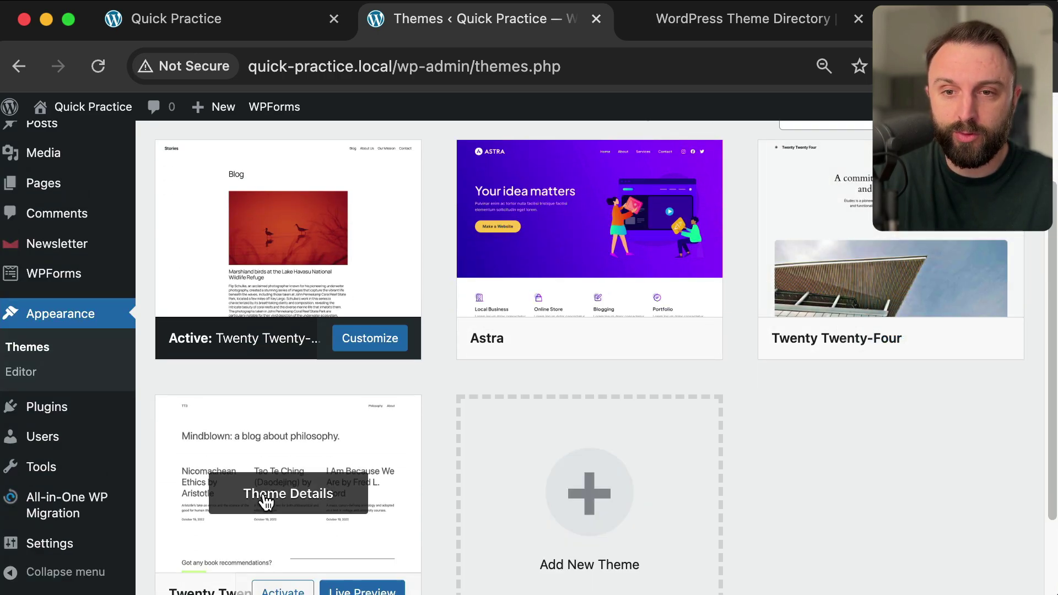
pyautogui.scroll(3, 267, 503)
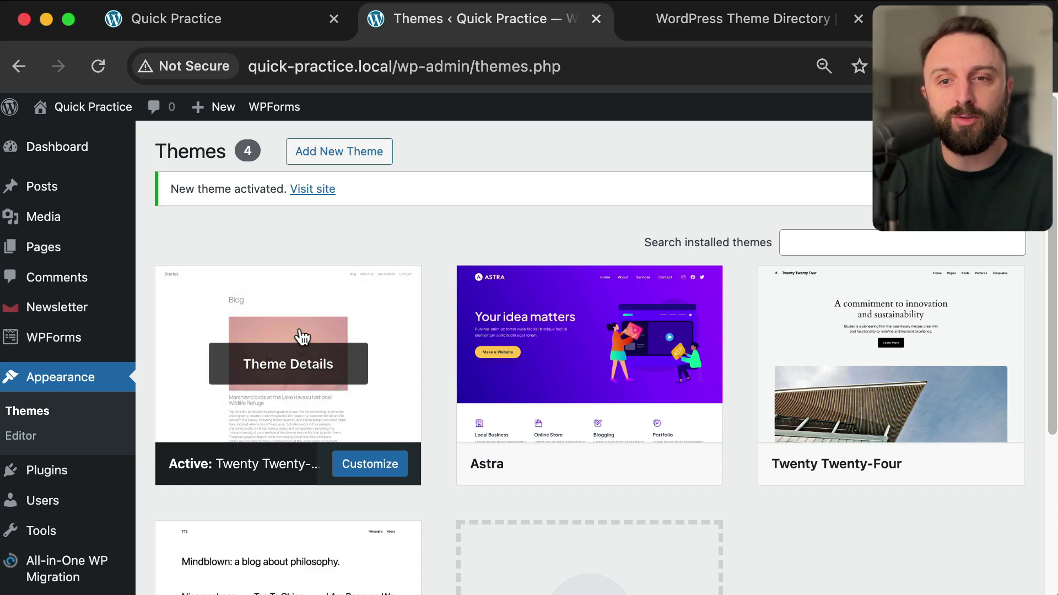
pyautogui.press('super+shift+4')
# Screenshot the active theme card, then advance to slide 5, 'You Can Build More Than You Might Think'
pyautogui.moveTo(181, 307); pyautogui.dragTo(386, 418)
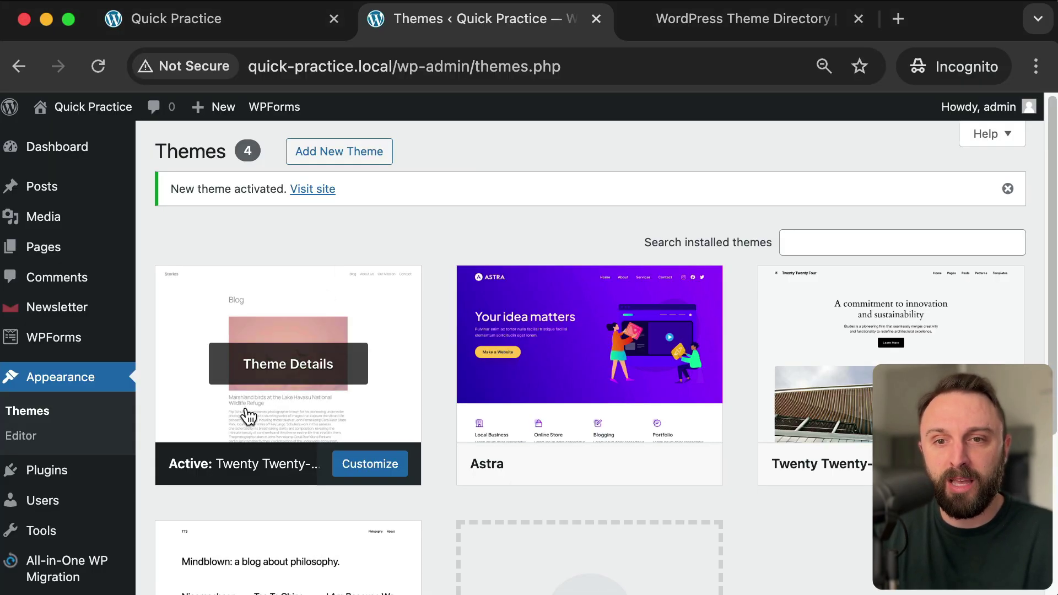
pyautogui.press('super+shift+4')
pyautogui.moveTo(189, 432); pyautogui.dragTo(302, 499)
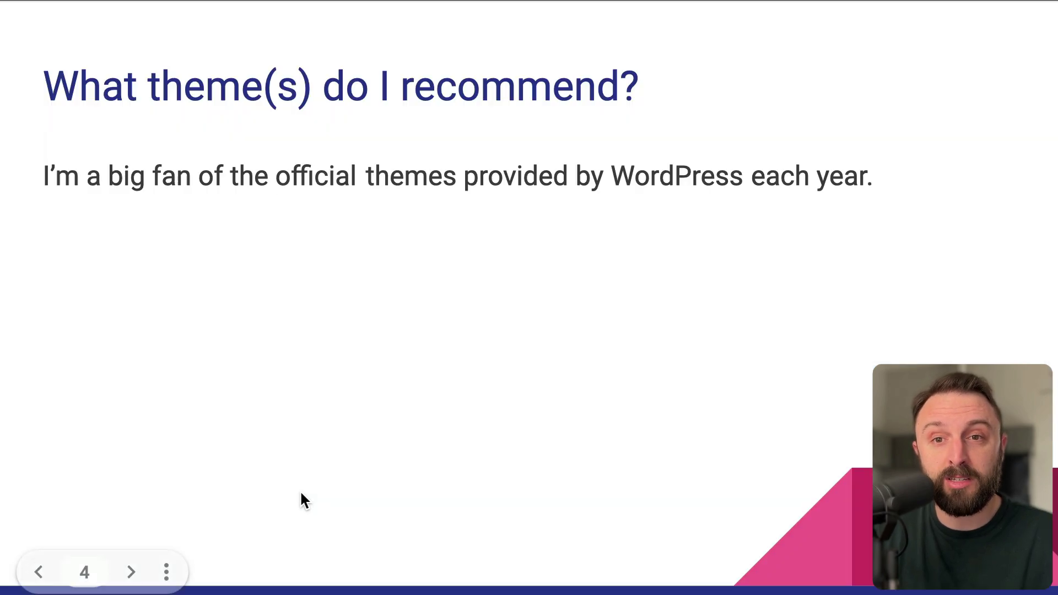
pyautogui.press('Right')
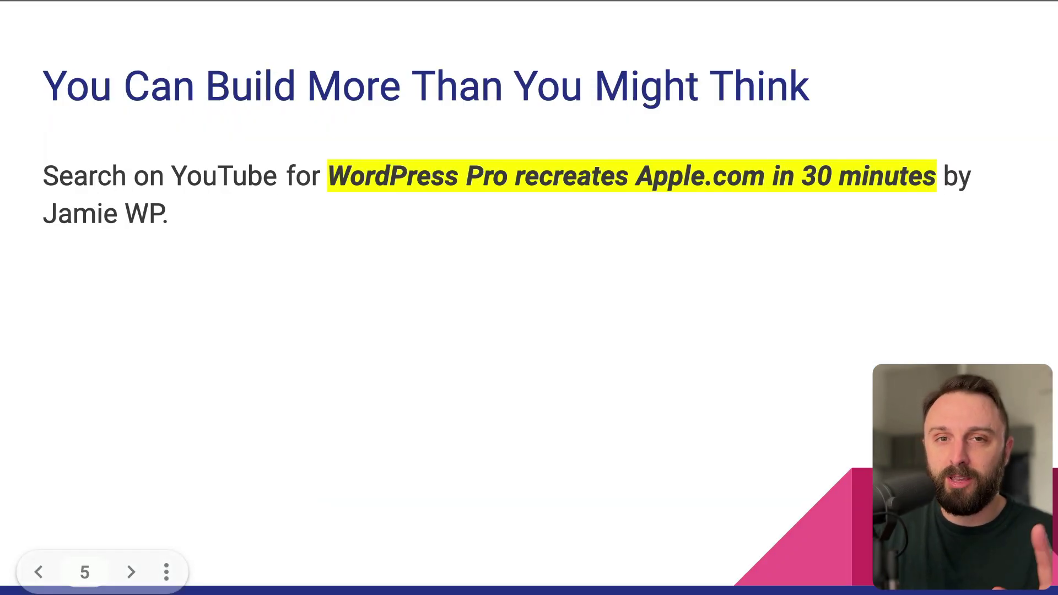
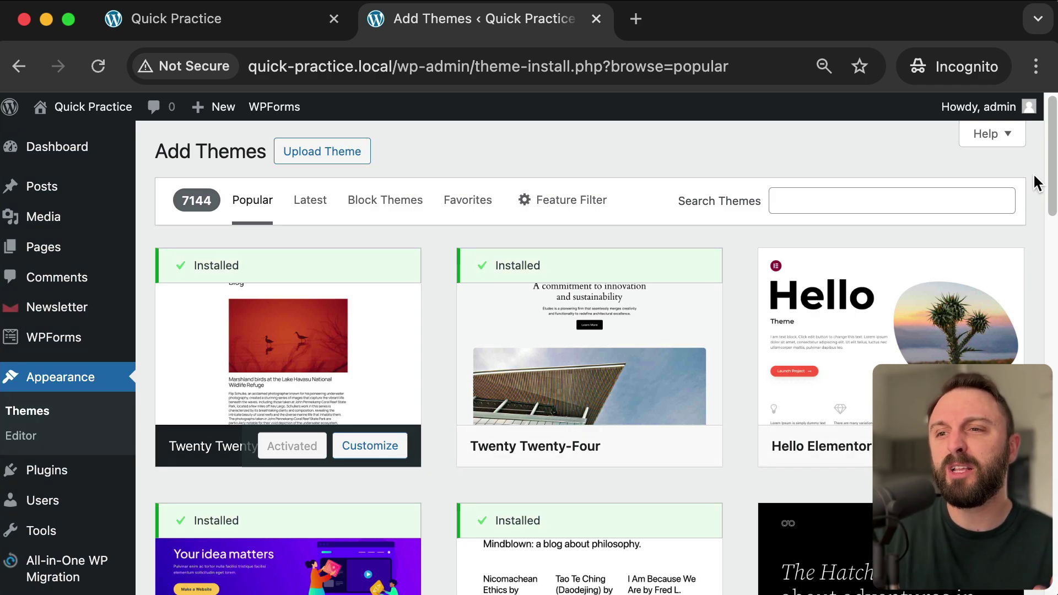
pyautogui.moveTo(1039, 174); pyautogui.dragTo(1051, 386)
pyautogui.moveTo(1051, 255); pyautogui.dragTo(1053, 383)
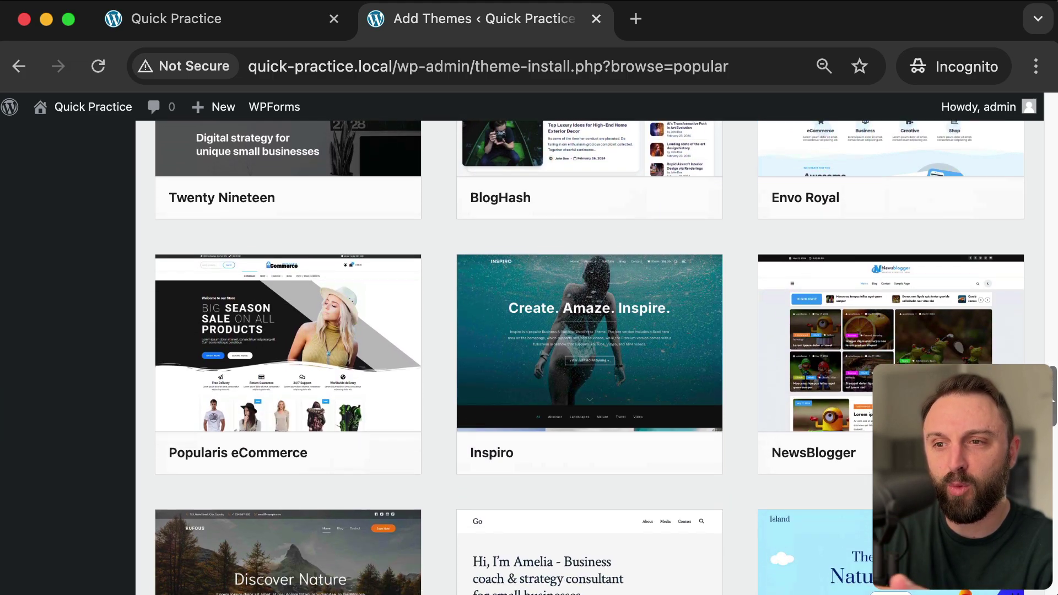
pyautogui.scroll(-3, 733, 311)
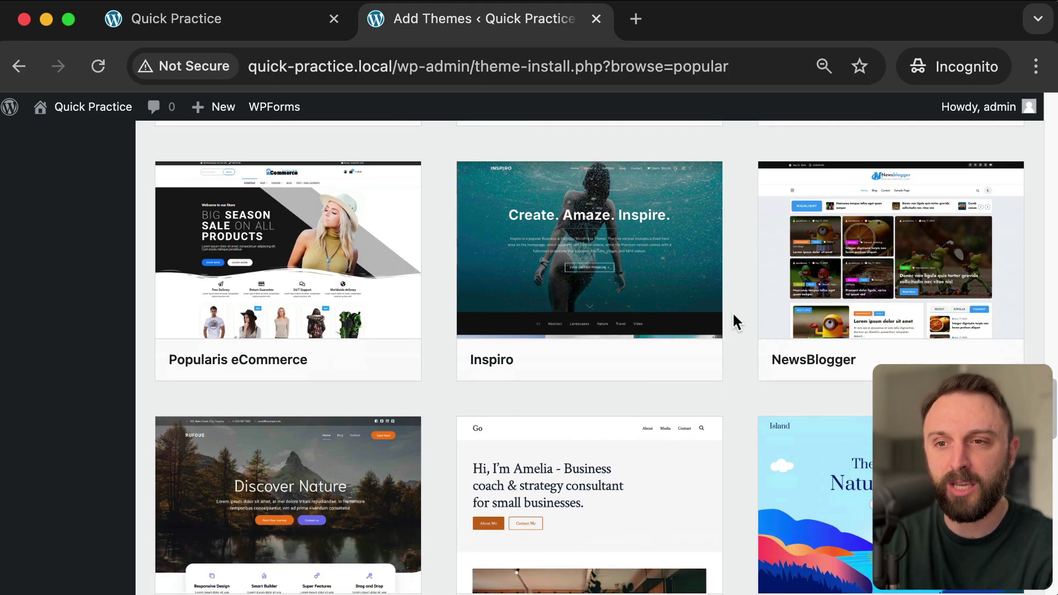
pyautogui.scroll(-5, 733, 322)
pyautogui.scroll(10, 731, 309)
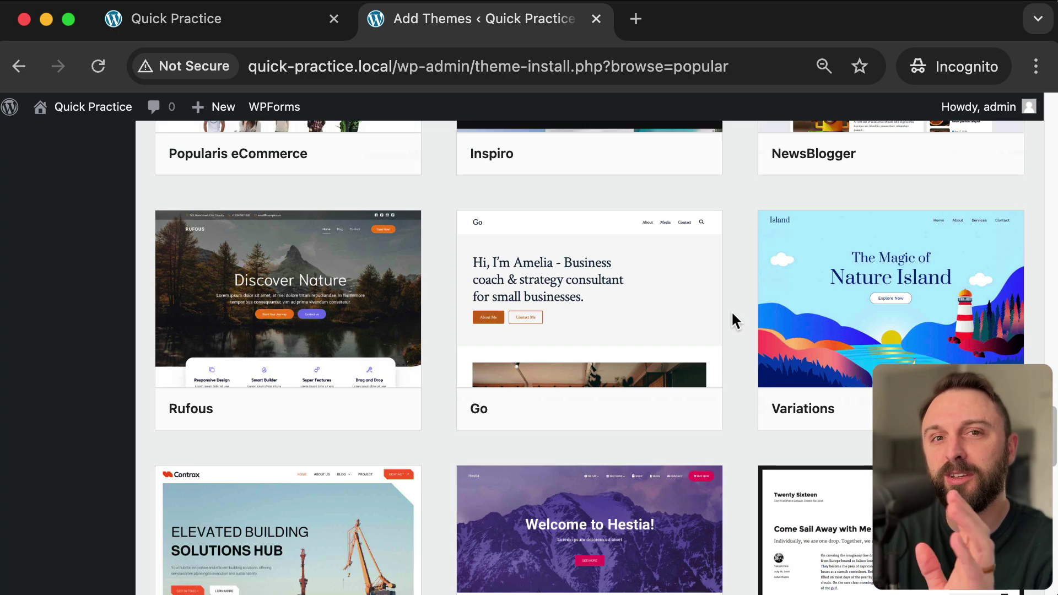
pyautogui.scroll(5, 731, 310)
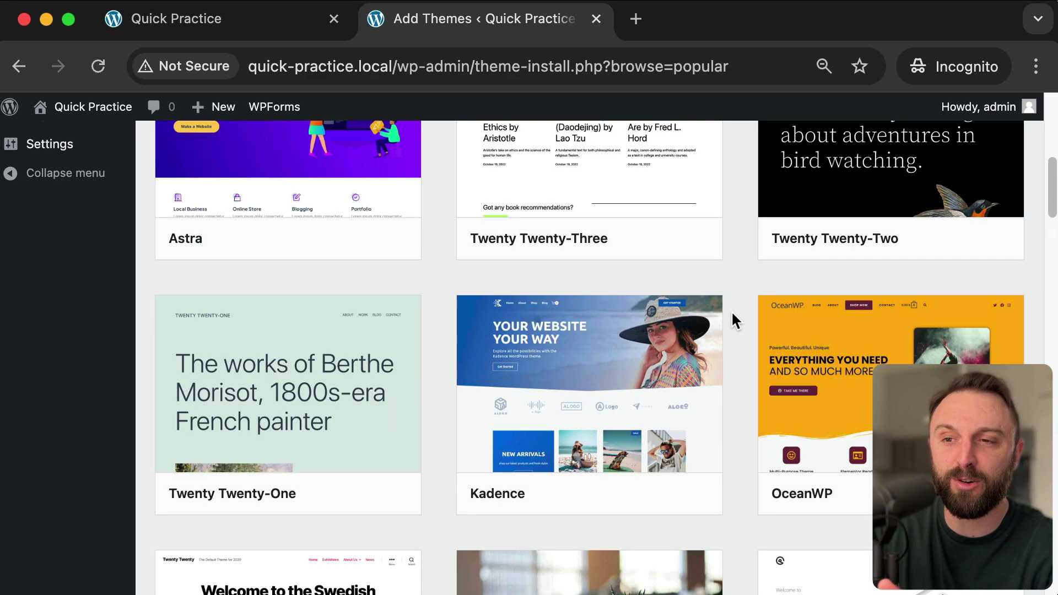
pyautogui.scroll(5, 732, 310)
pyautogui.scroll(-10, 731, 310)
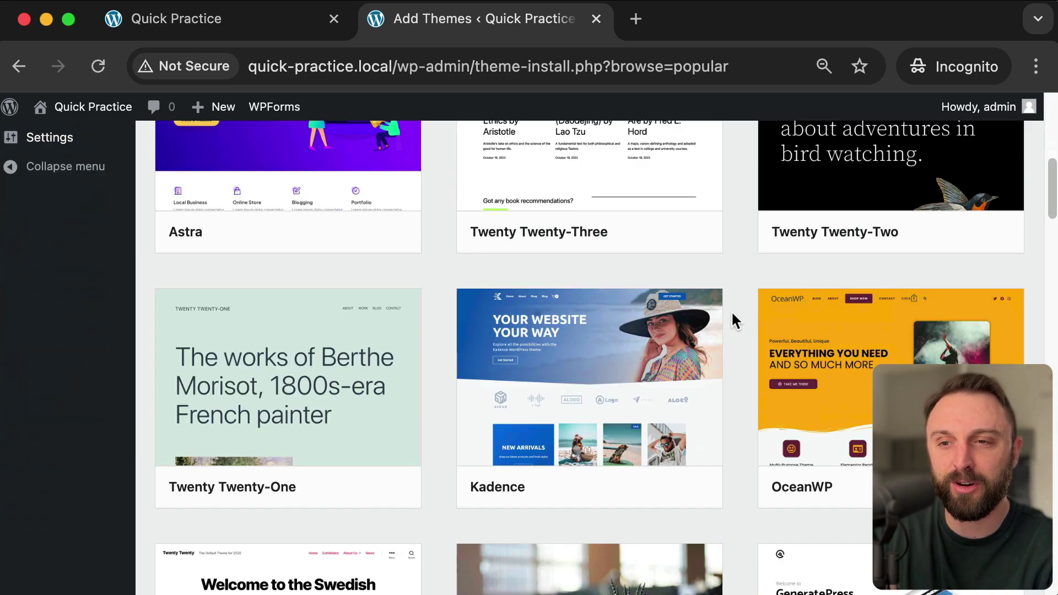
pyautogui.scroll(10, 733, 309)
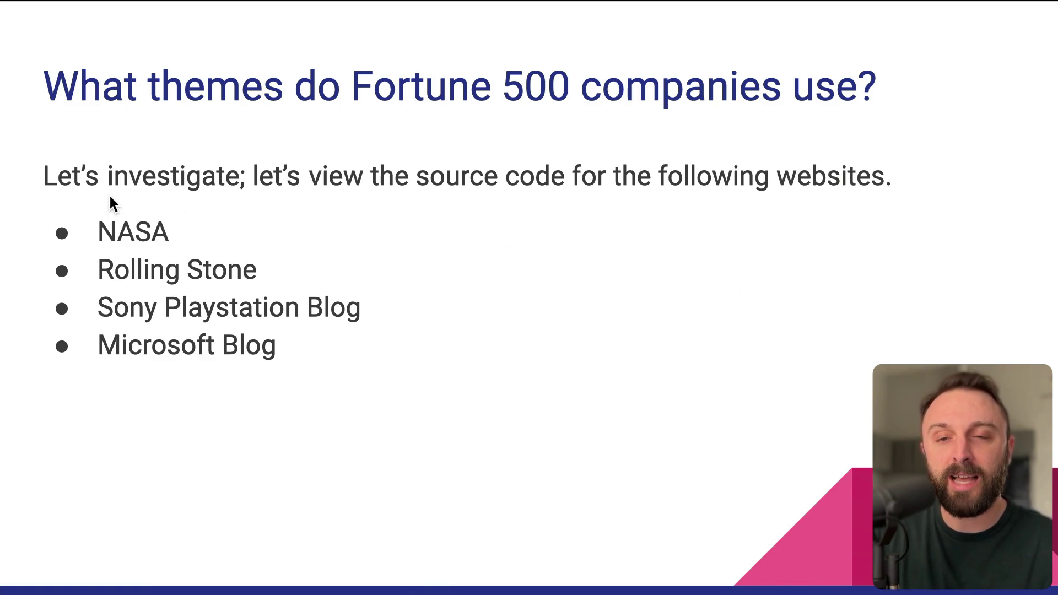
pyautogui.press('super+shift+4')
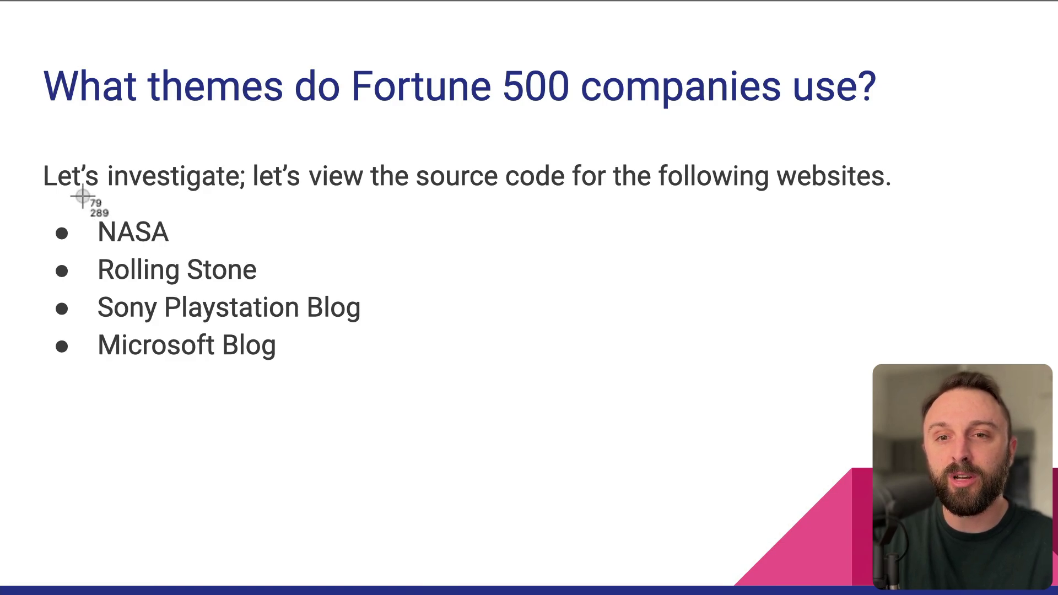
pyautogui.moveTo(82, 196); pyautogui.dragTo(380, 390)
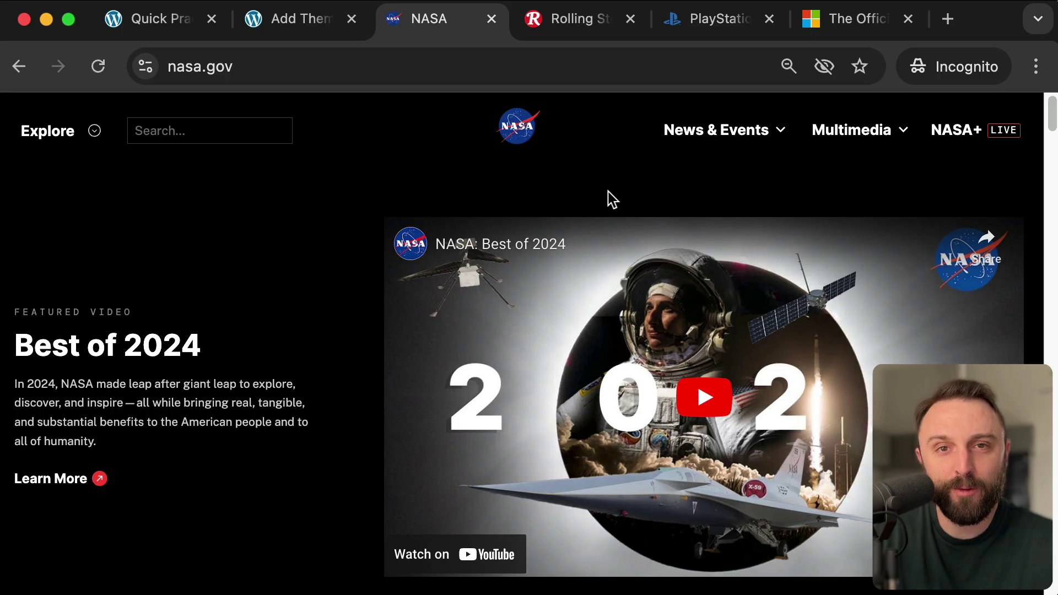
# Scroll the NASA homepage down to Featured News and try its right-click page menu
pyautogui.scroll(-4, 611, 199)
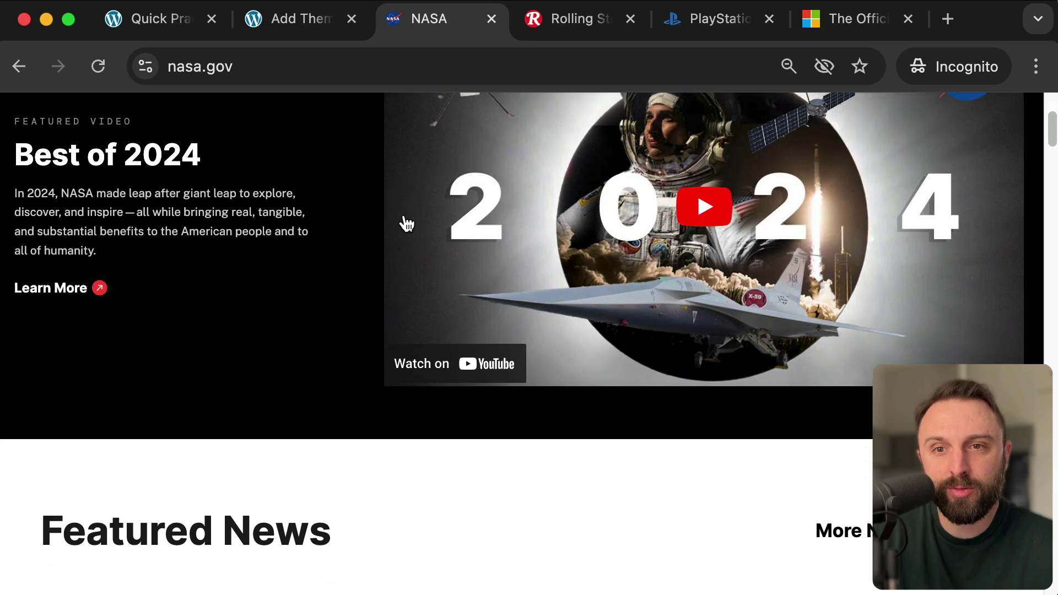
pyautogui.scroll(-3, 406, 223)
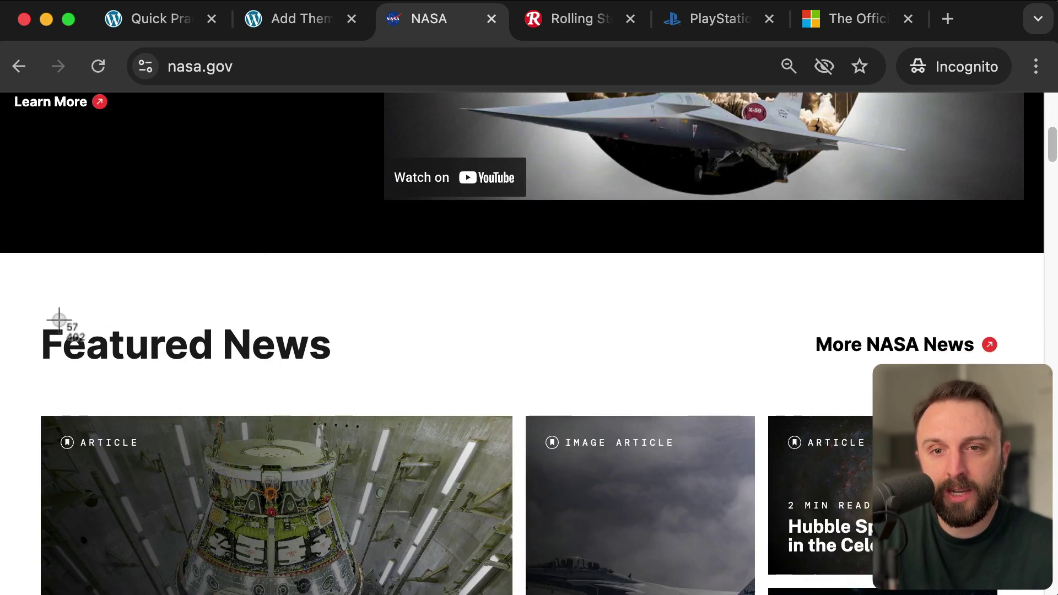
pyautogui.moveTo(330, 344); pyautogui.dragTo(182, 342)
pyautogui.click(309, 338)
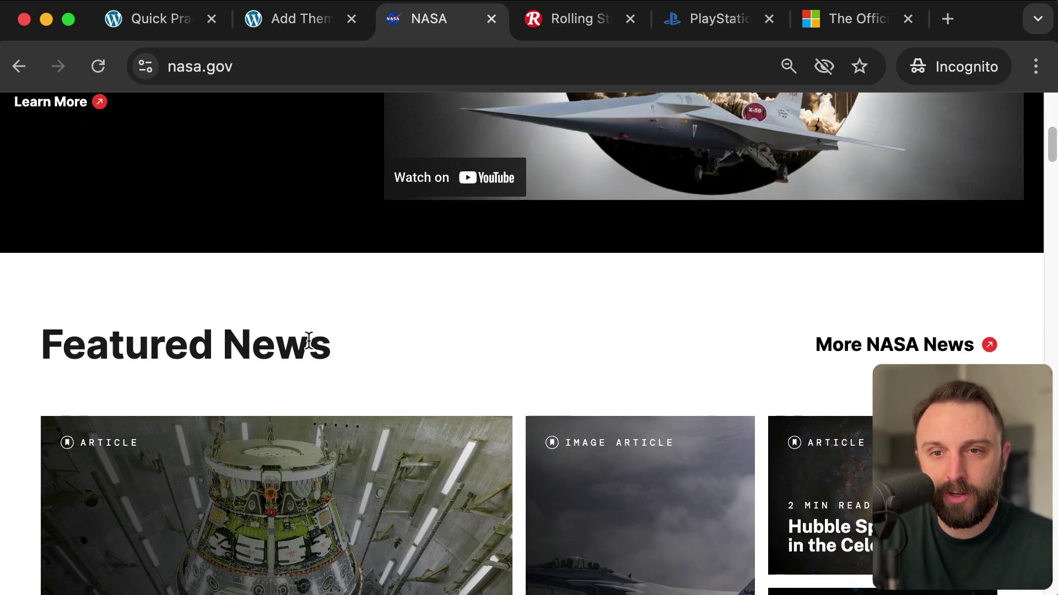
pyautogui.rightClick(340, 344)
pyautogui.press('Escape')
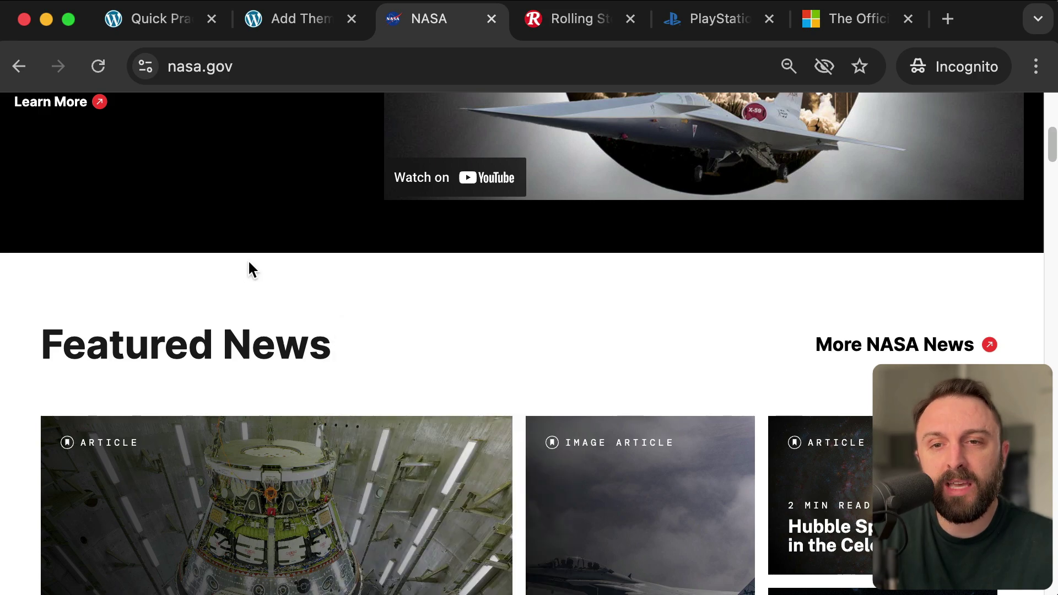
# Capture part of the page, compare Firefox's page options, then bring up Chrome's NASA page menu
pyautogui.press('super+shift+4')
pyautogui.moveTo(237, 260); pyautogui.dragTo(288, 298)
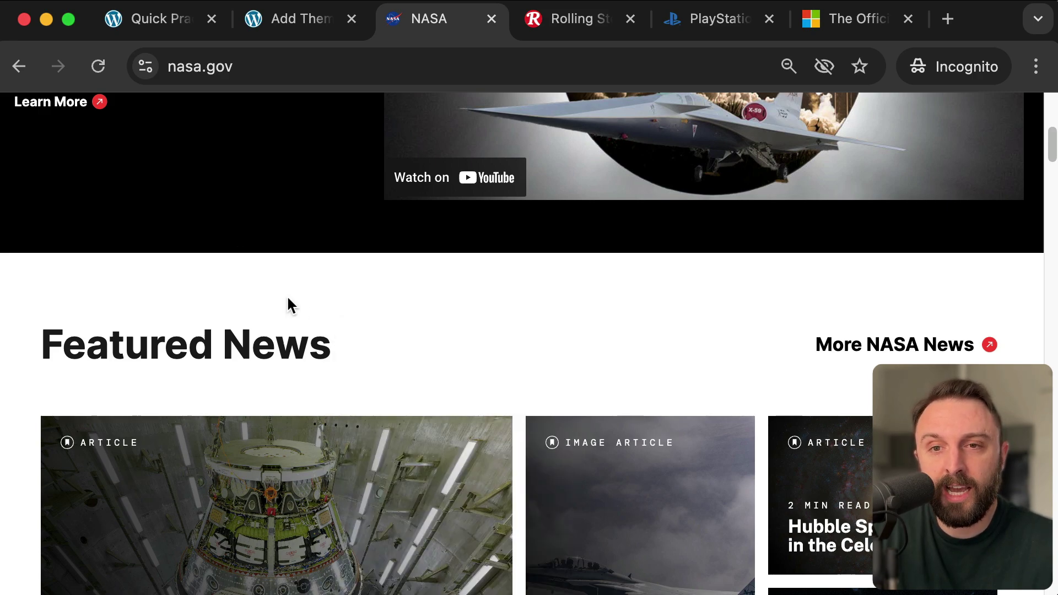
pyautogui.rightClick(221, 262)
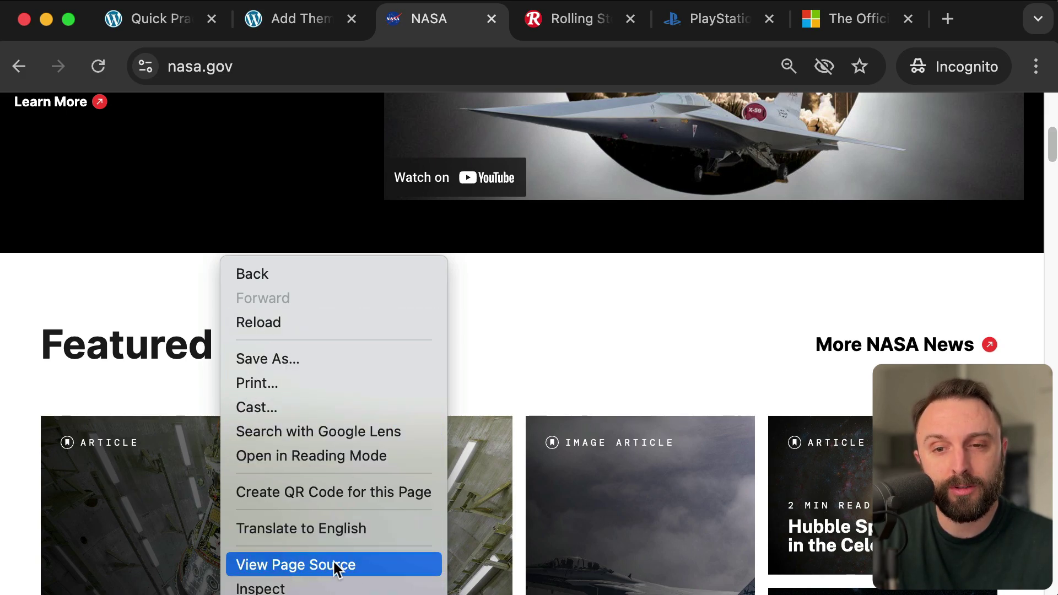
pyautogui.press('super+Tab')
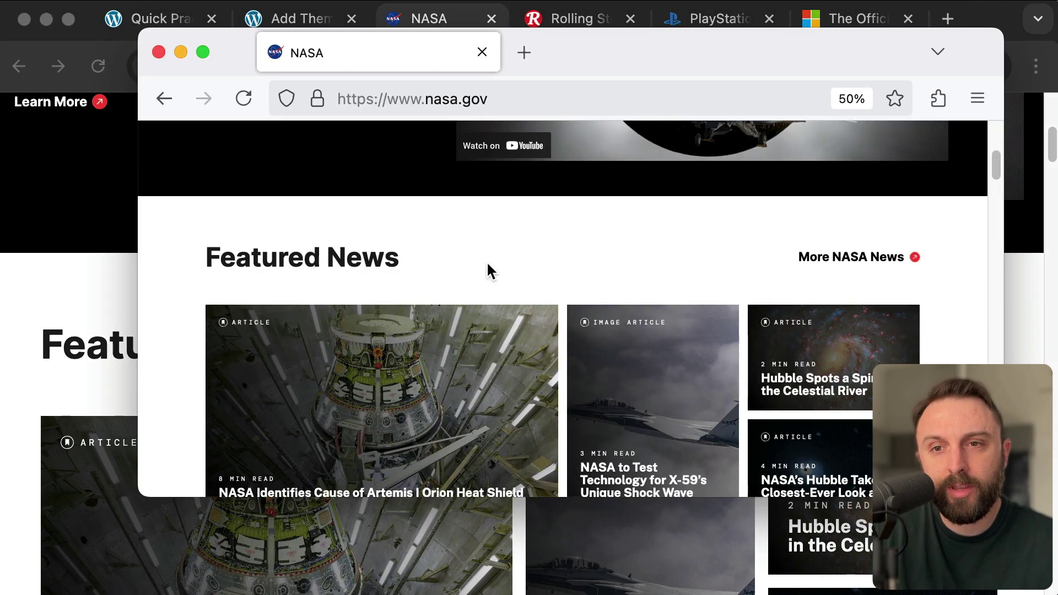
pyautogui.rightClick(339, 214)
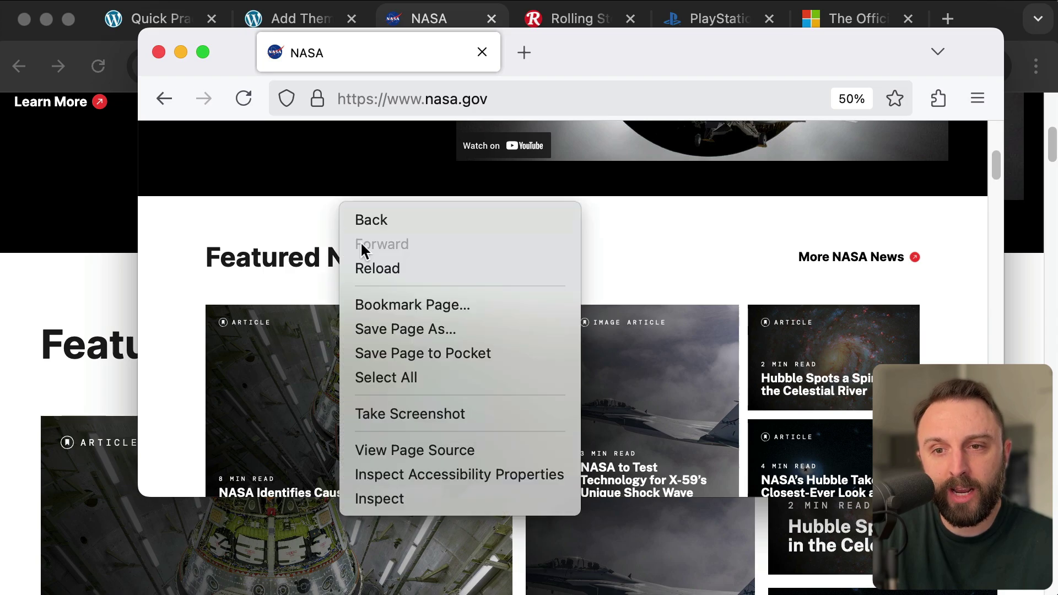
pyautogui.click(302, 259)
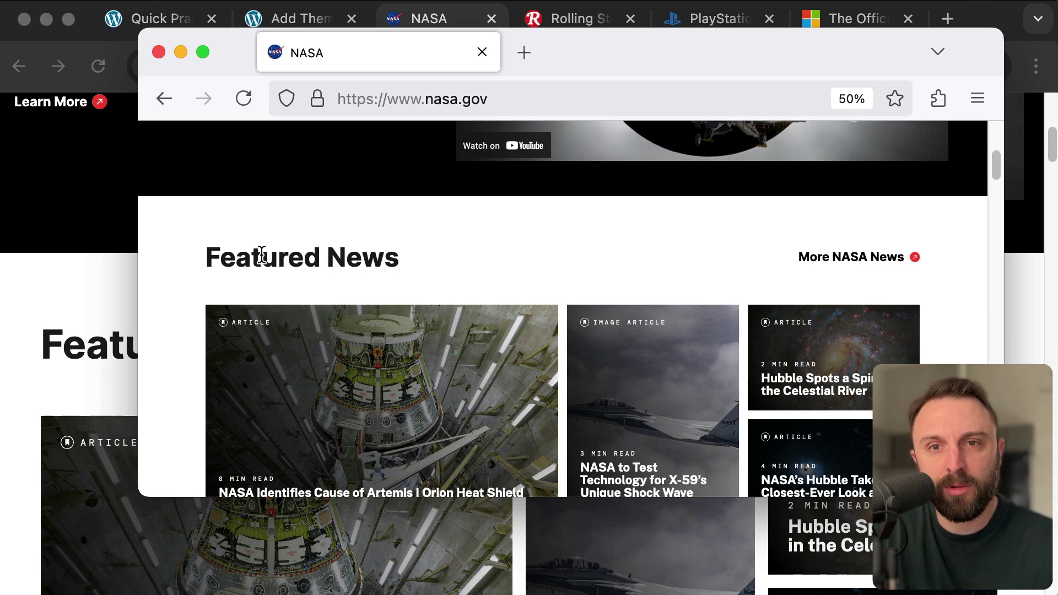
pyautogui.click(86, 291)
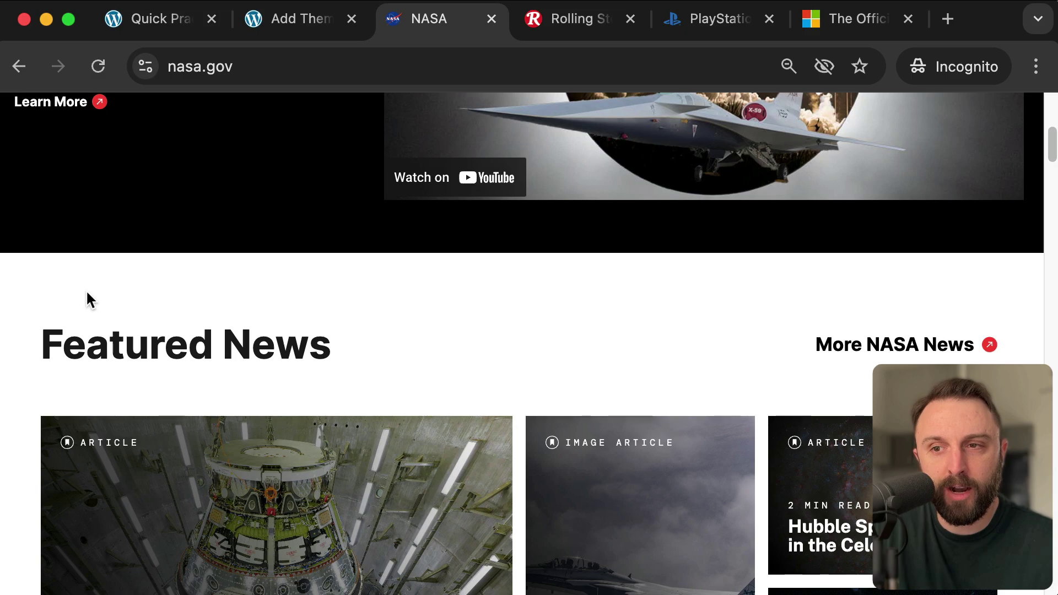
pyautogui.rightClick(164, 259)
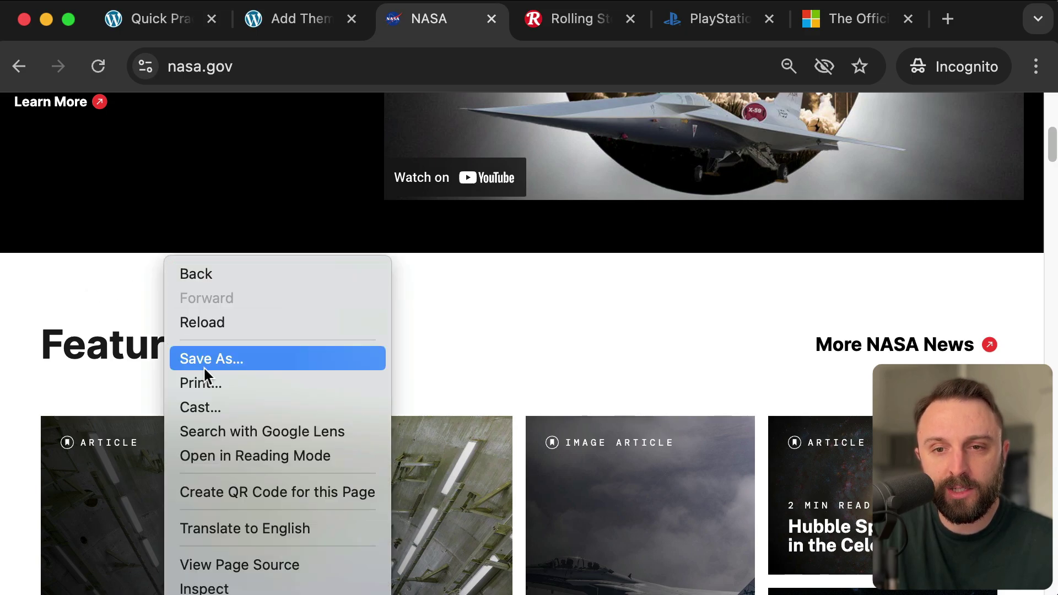
# Open the NASA homepage's page source at 100% zoom and look over its first lines
pyautogui.click(242, 566)
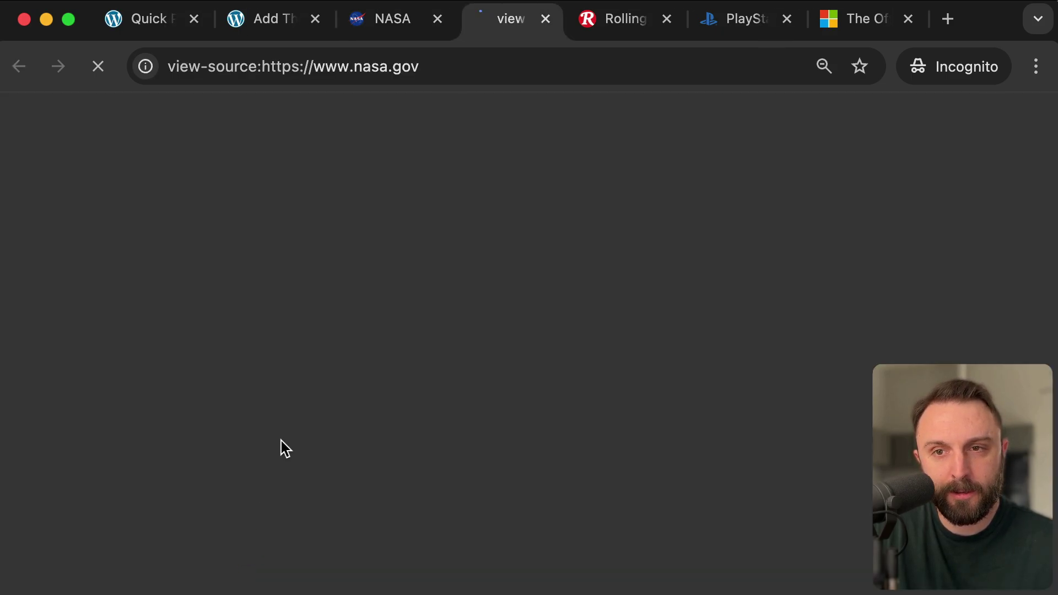
pyautogui.press('super+equal')
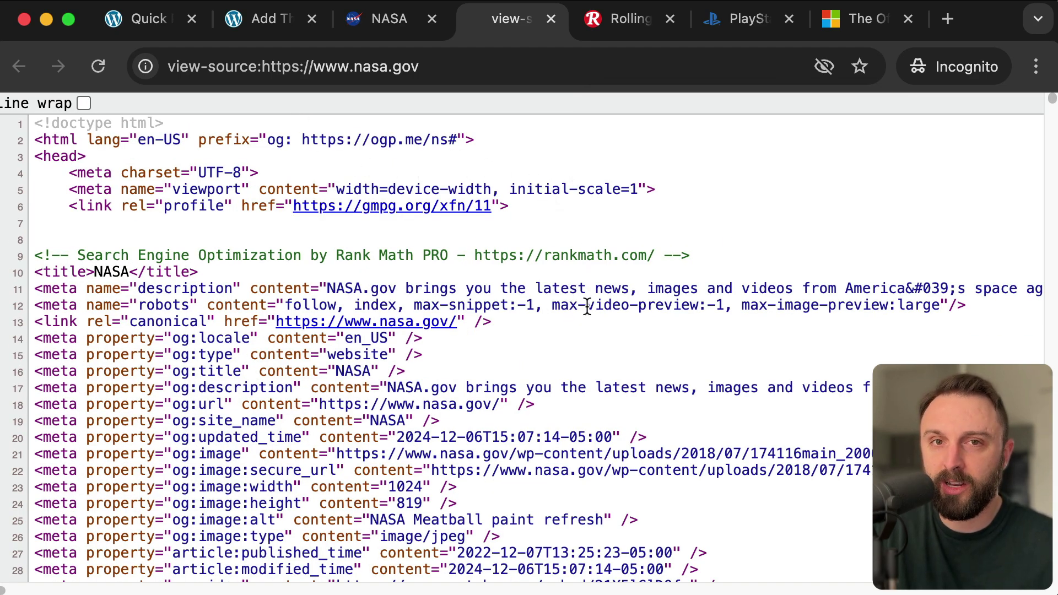
pyautogui.moveTo(680, 410); pyautogui.dragTo(198, 189)
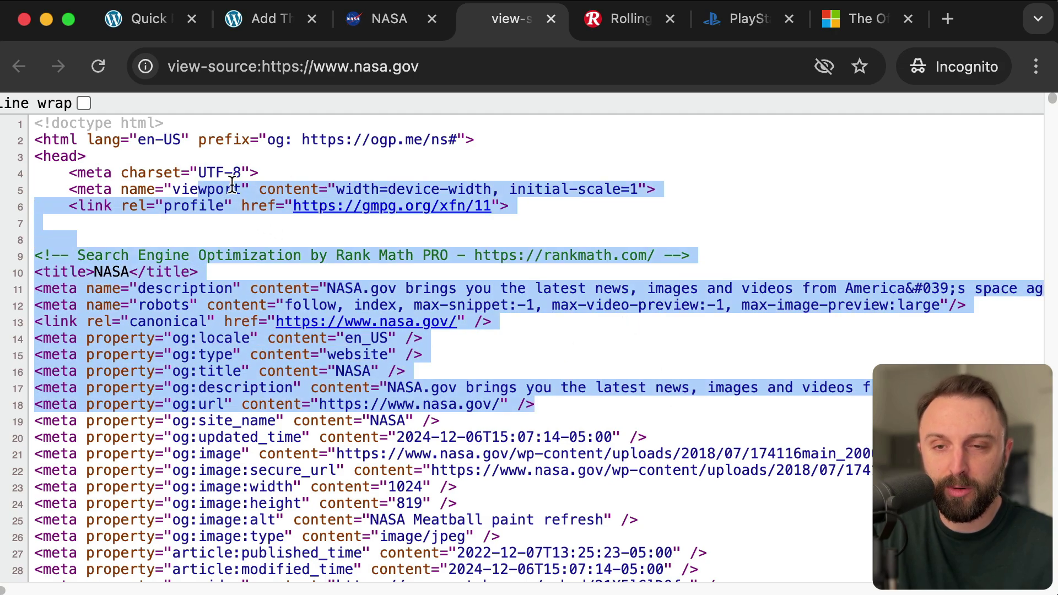
pyautogui.click(850, 212)
pyautogui.scroll(-10, 850, 212)
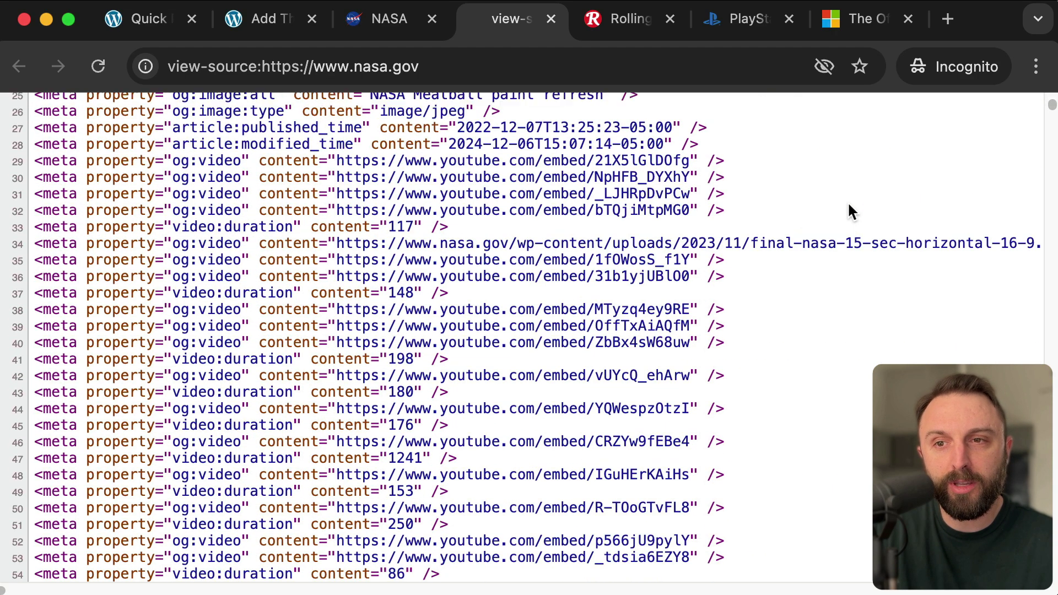
pyautogui.scroll(10, 848, 213)
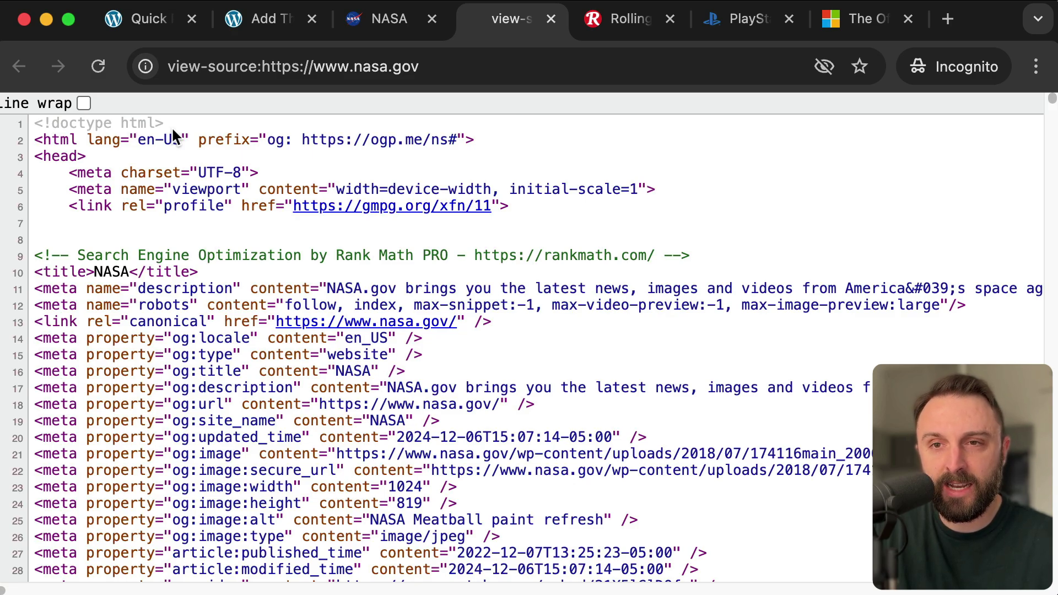
# Search the source for 'themes/', capturing the find field
pyautogui.press('super+f')
pyautogui.press('super+shift+4')
pyautogui.moveTo(453, 167); pyautogui.dragTo(876, 82)
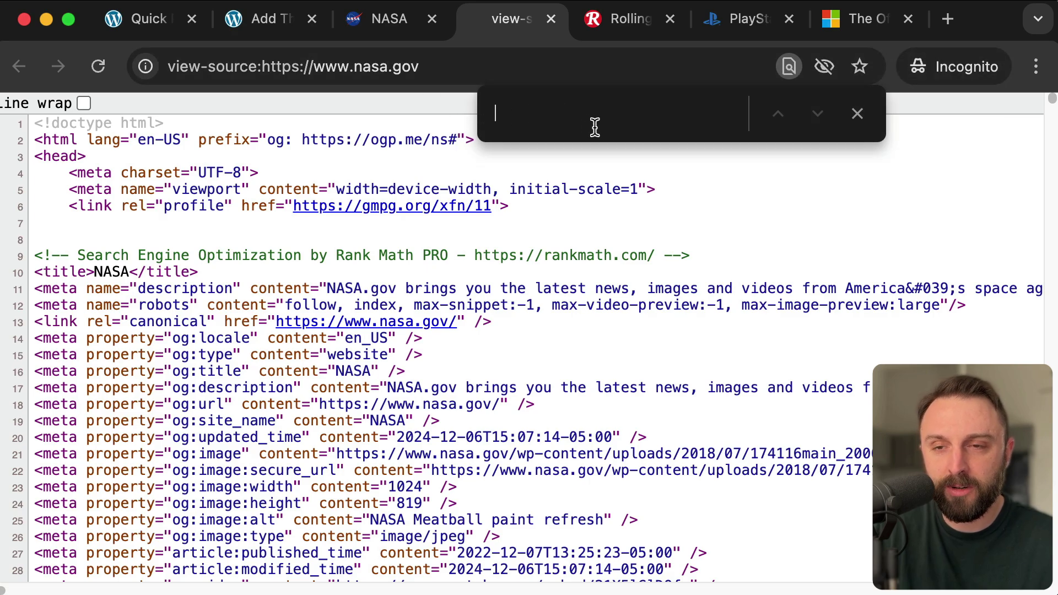
pyautogui.press('super+shift+4')
pyautogui.moveTo(485, 90); pyautogui.dragTo(552, 129)
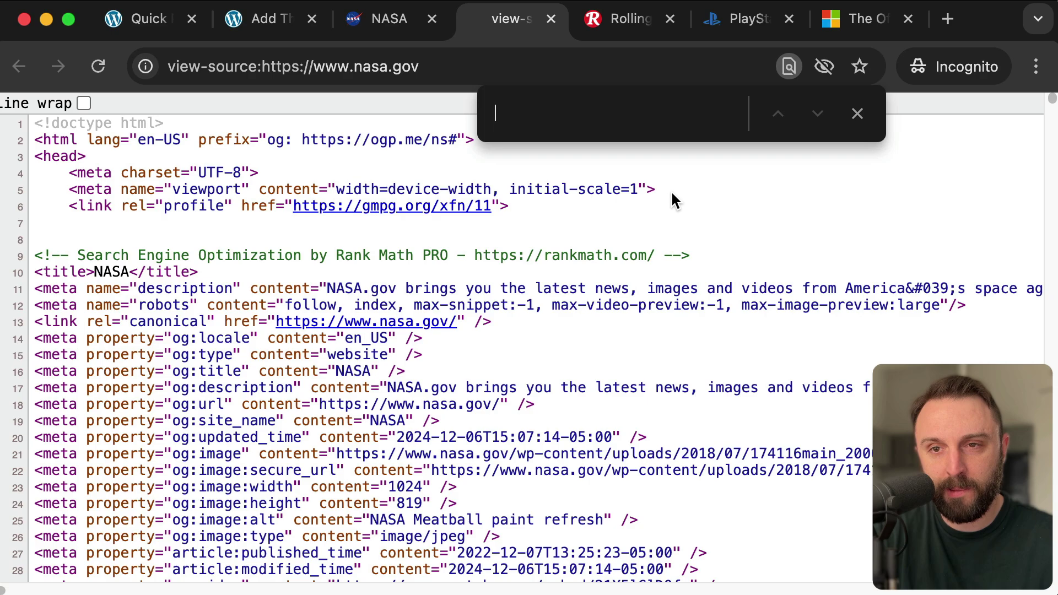
pyautogui.write('emes')
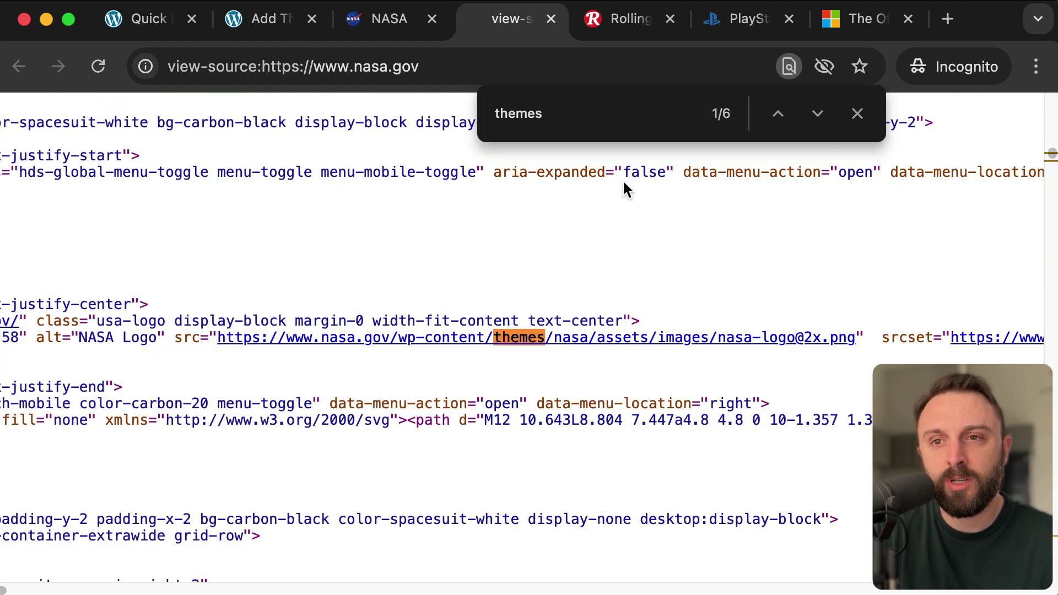
pyautogui.write('/')
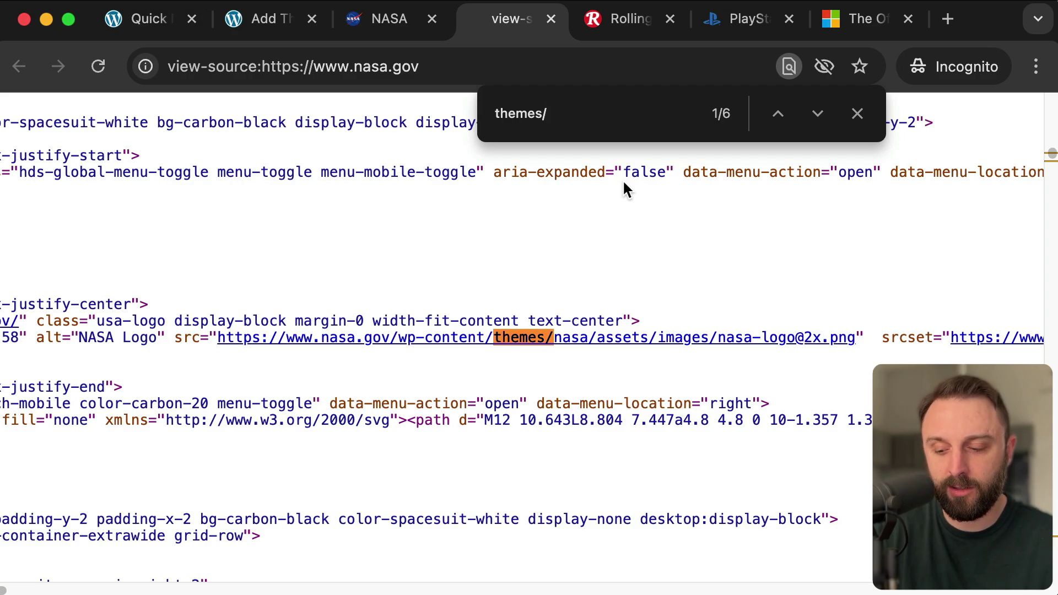
# Screenshot the logo path's nasa.gov address, /wp-content/ and the nasa theme folder
pyautogui.moveTo(595, 114); pyautogui.dragTo(483, 110)
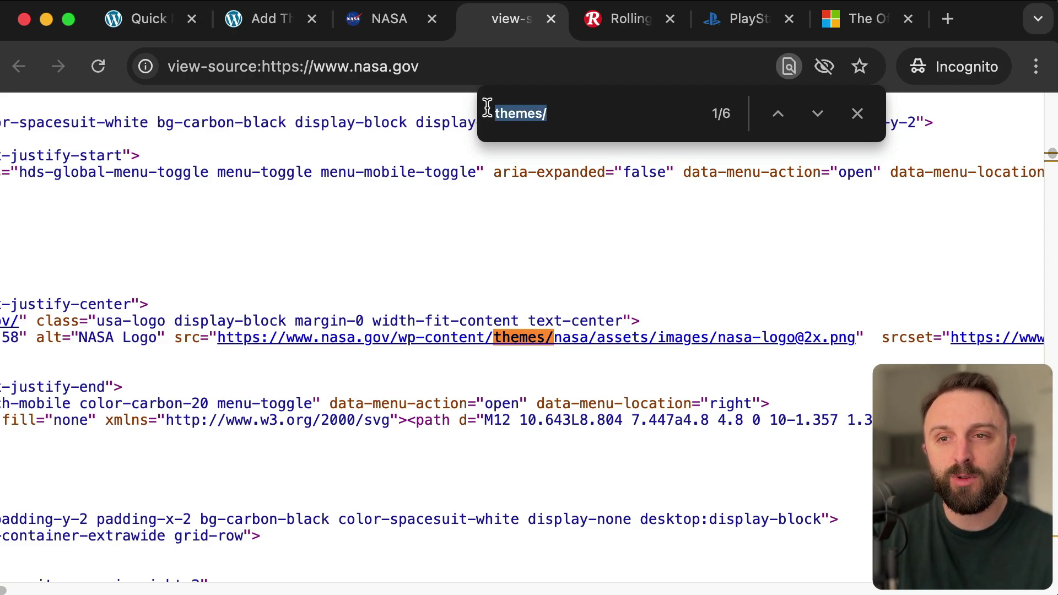
pyautogui.press('super+shift+4')
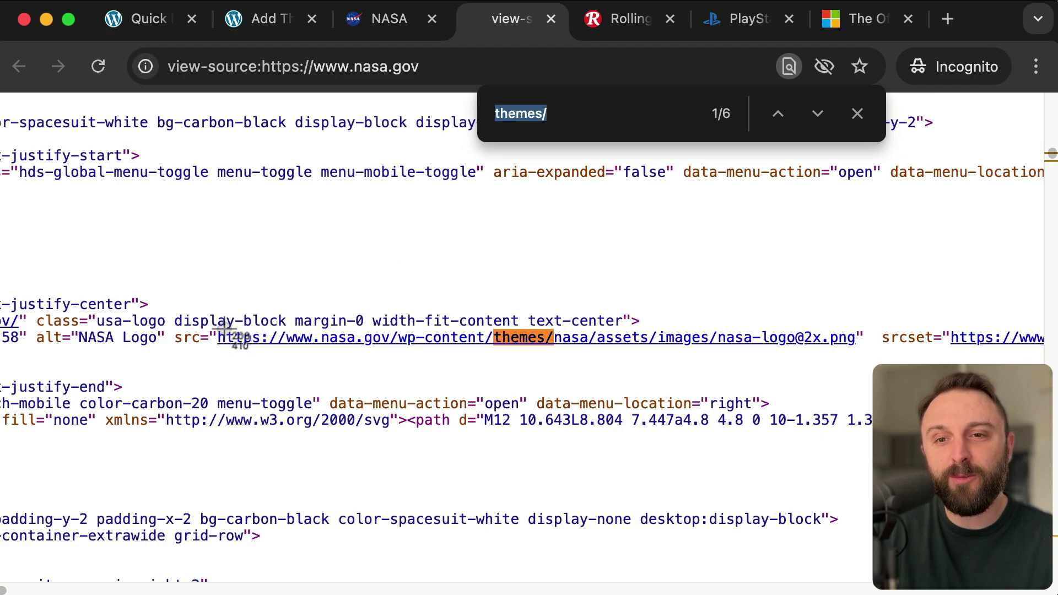
pyautogui.moveTo(220, 331); pyautogui.dragTo(400, 363)
pyautogui.press('super+shift+4')
pyautogui.moveTo(235, 356); pyautogui.dragTo(413, 312)
pyautogui.press('super+shift+4')
pyautogui.moveTo(393, 351); pyautogui.dragTo(545, 314)
pyautogui.press('super+shift+4')
pyautogui.moveTo(551, 361); pyautogui.dragTo(589, 328)
# Glance back at the Add Themes page, then bring the nasa.gov homepage tab forward
pyautogui.click(263, 29)
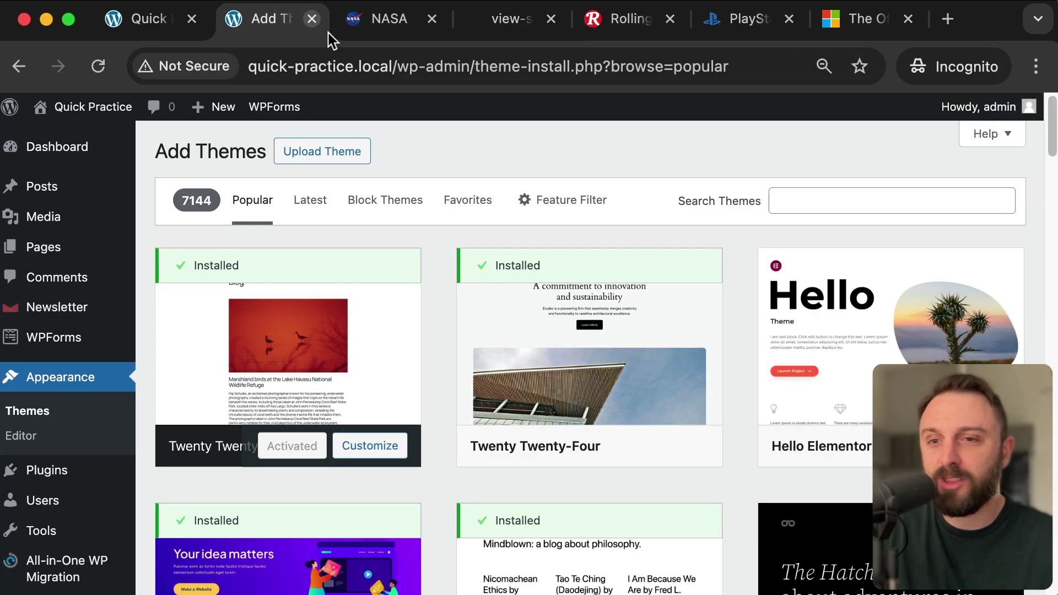
pyautogui.moveTo(1051, 127)
pyautogui.mouseDown()
pyautogui.moveTo(1051, 242)
pyautogui.moveTo(1052, 127)
pyautogui.mouseUp()
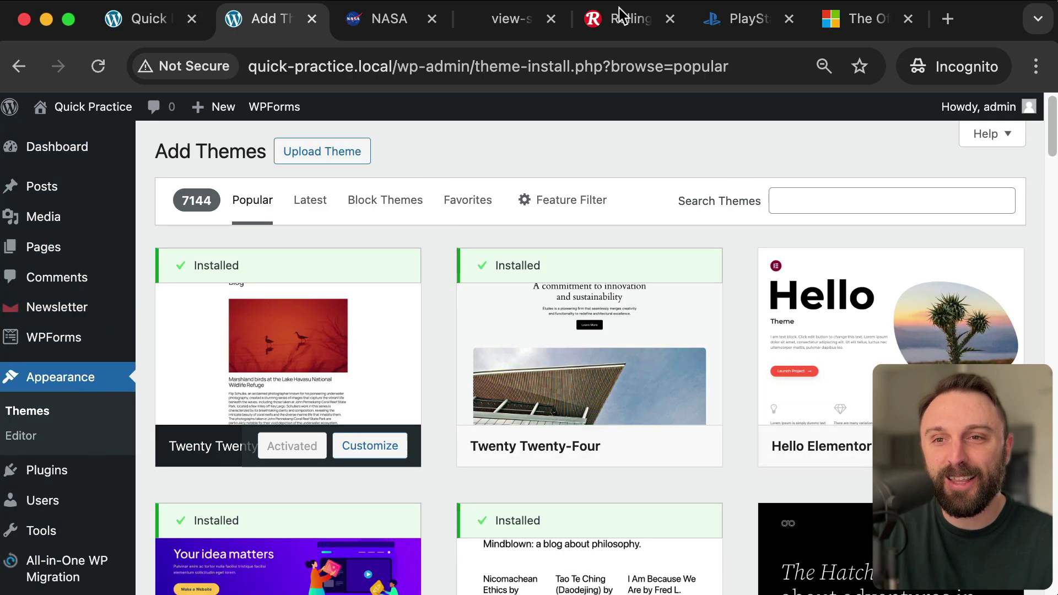
pyautogui.click(385, 16)
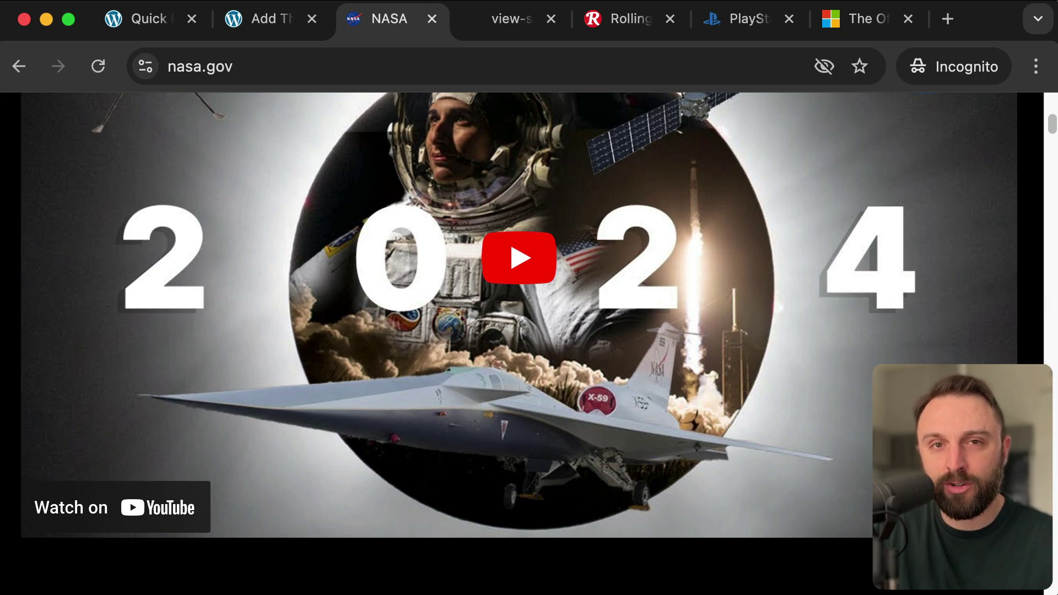
# Open Rolling Stone's source, find 'themes/' (78 matches) and screenshot the pmc-rollingstone-2022 link
pyautogui.click(608, 20)
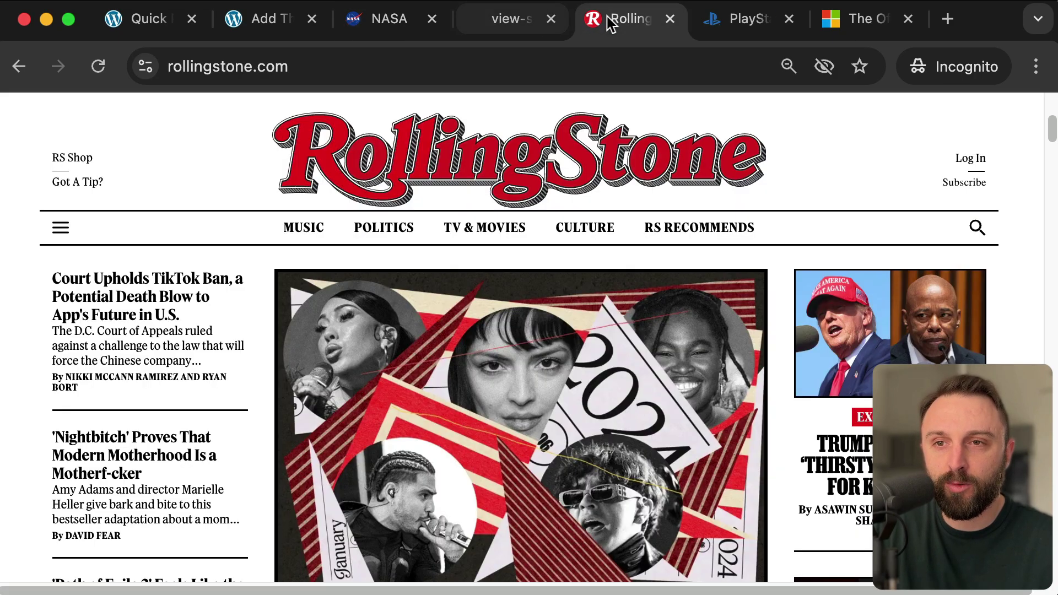
pyautogui.rightClick(871, 113)
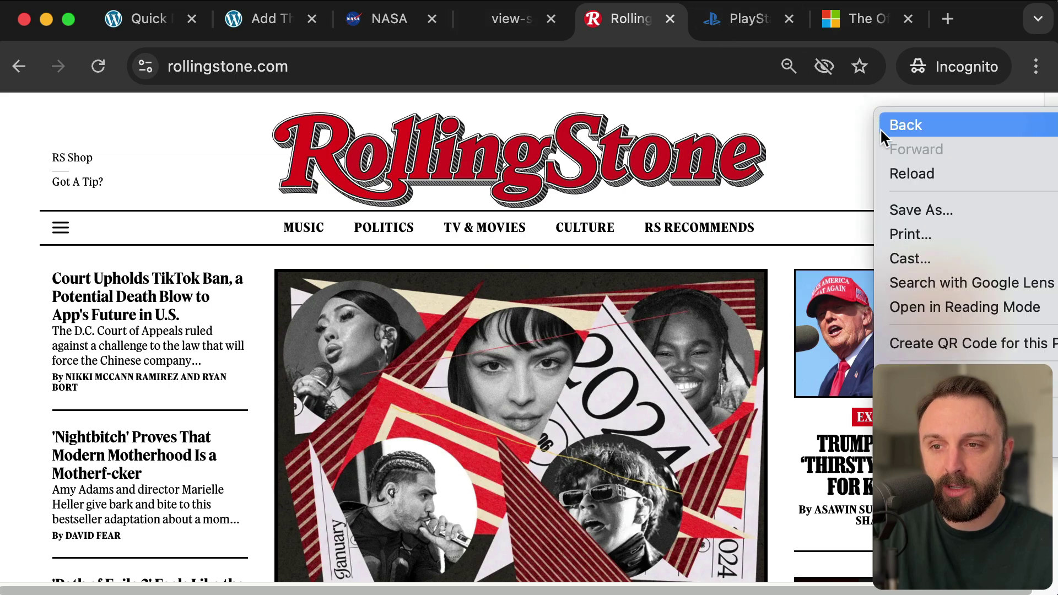
pyautogui.click(936, 380)
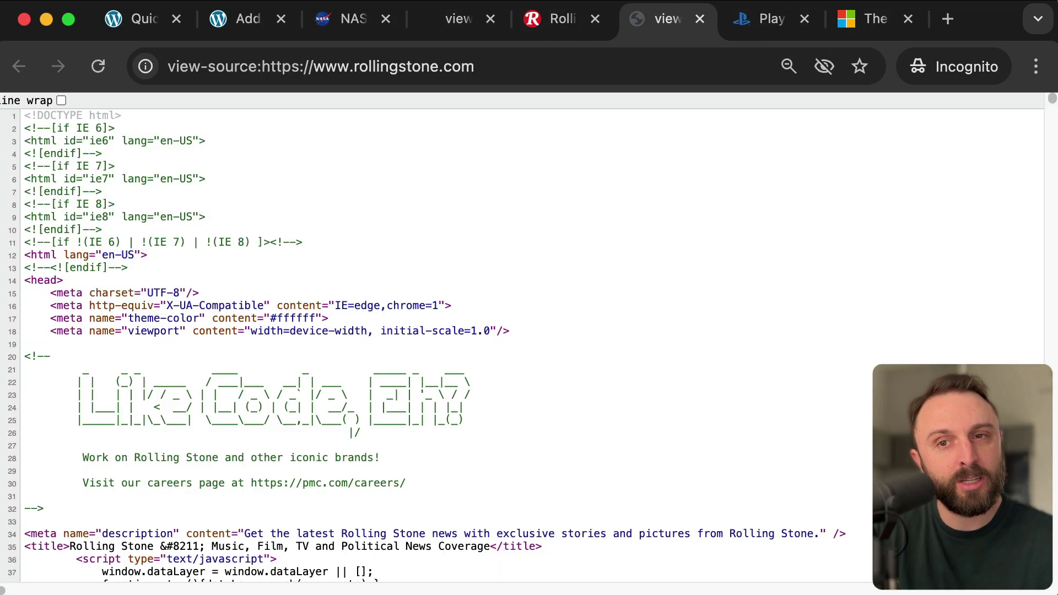
pyautogui.press('super+f')
pyautogui.press('Return')
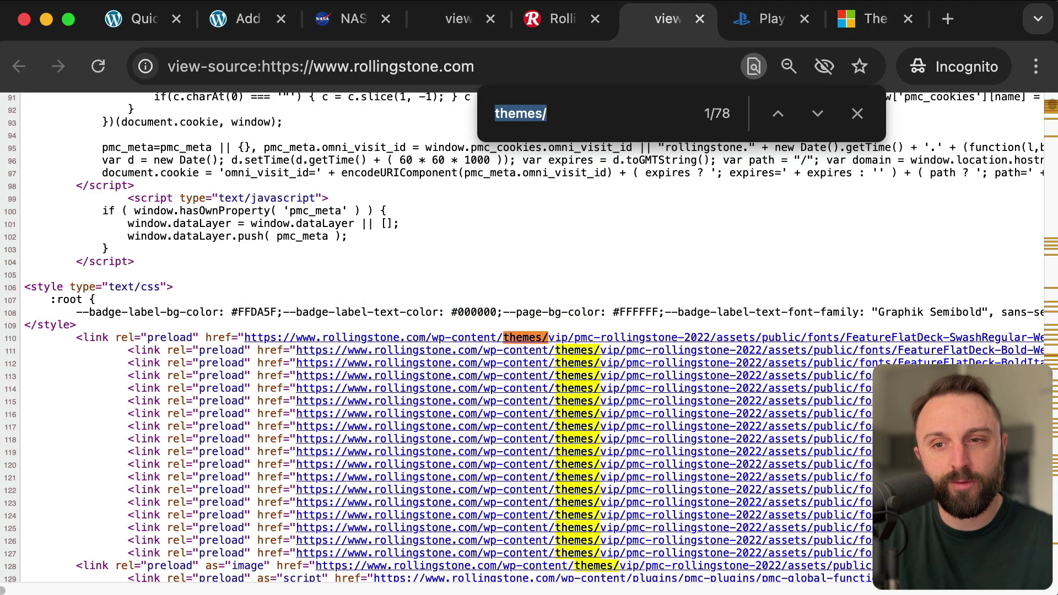
pyautogui.press('super+0')
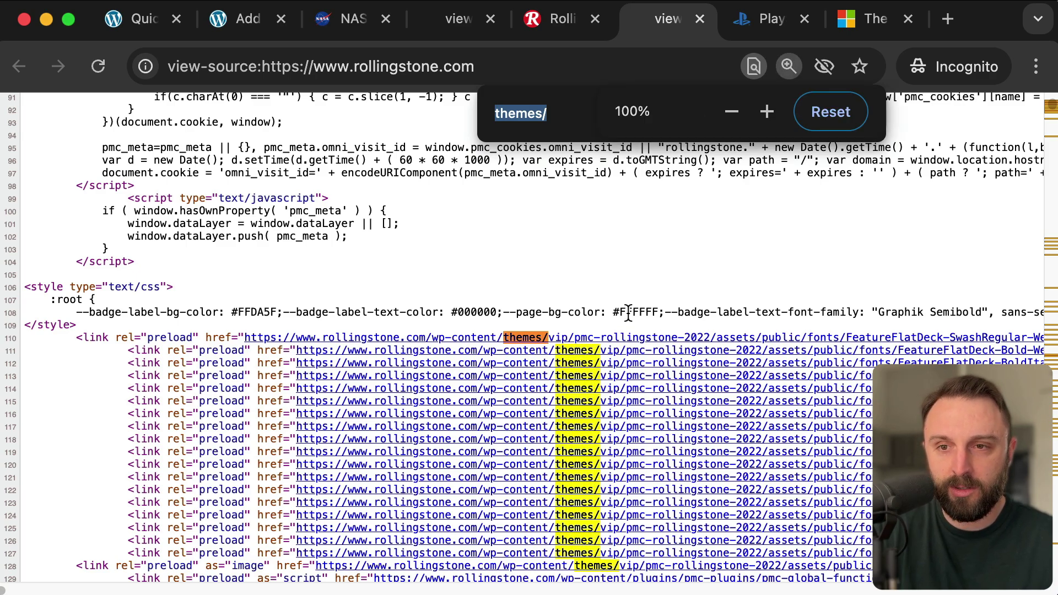
pyautogui.press('Escape')
pyautogui.press('super+shift+4')
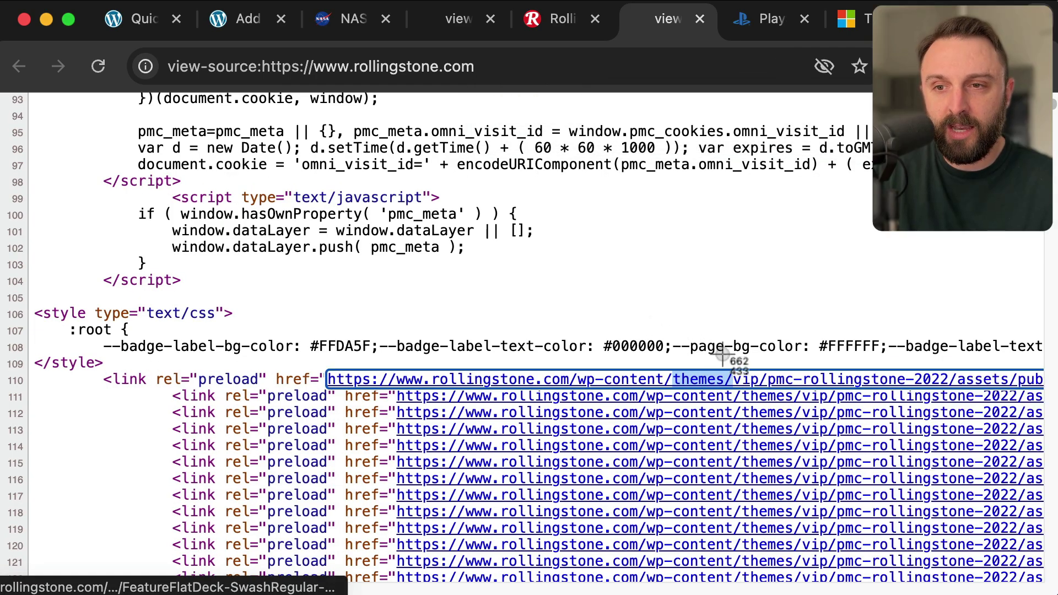
pyautogui.moveTo(727, 359); pyautogui.dragTo(884, 388)
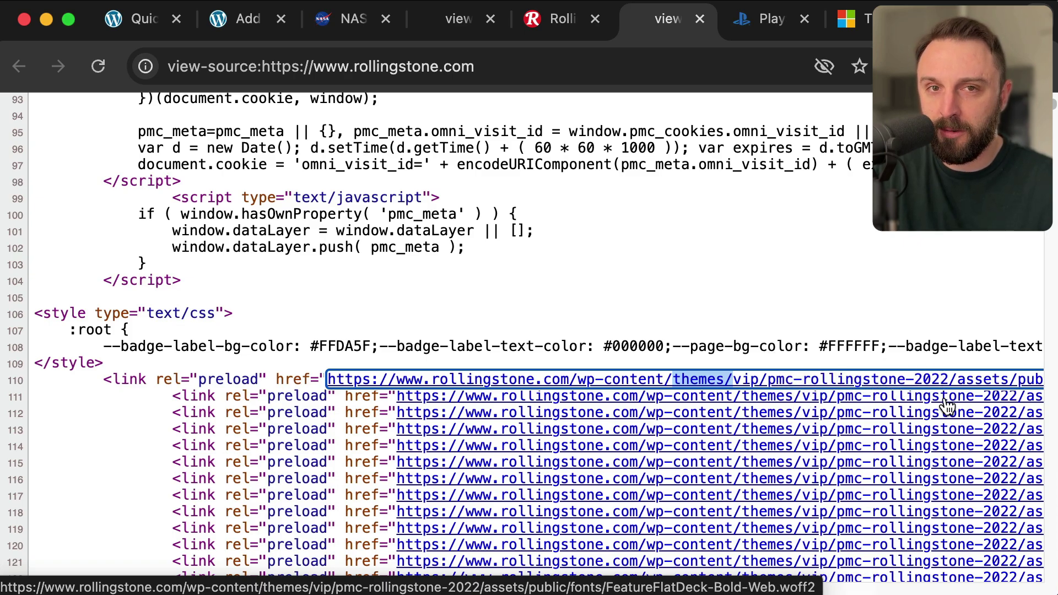
# Go from Add Themes to the PlayStation Blog and open its page source
pyautogui.click(232, 9)
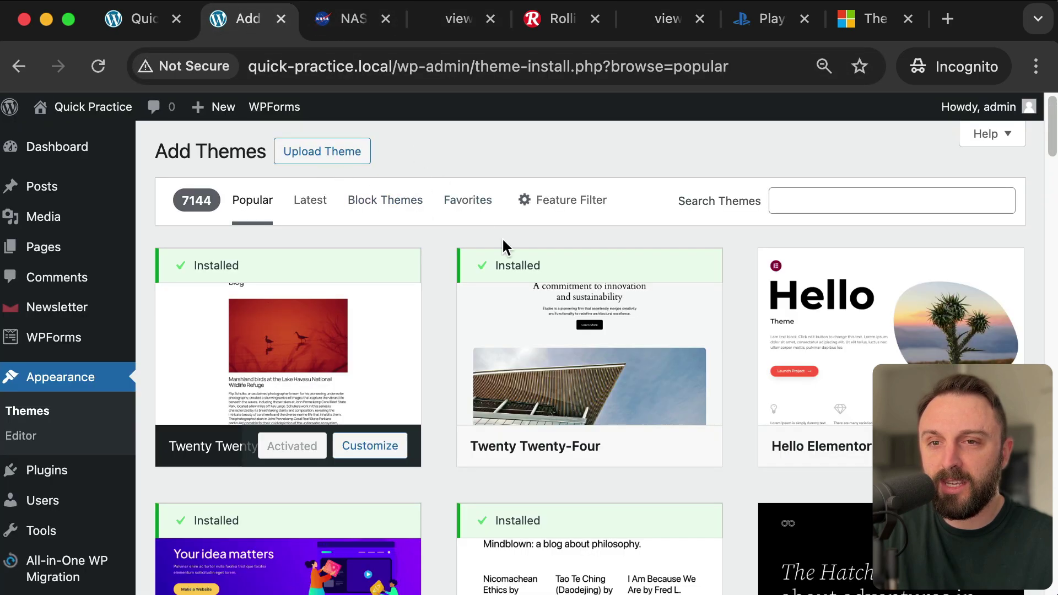
pyautogui.moveTo(529, 276)
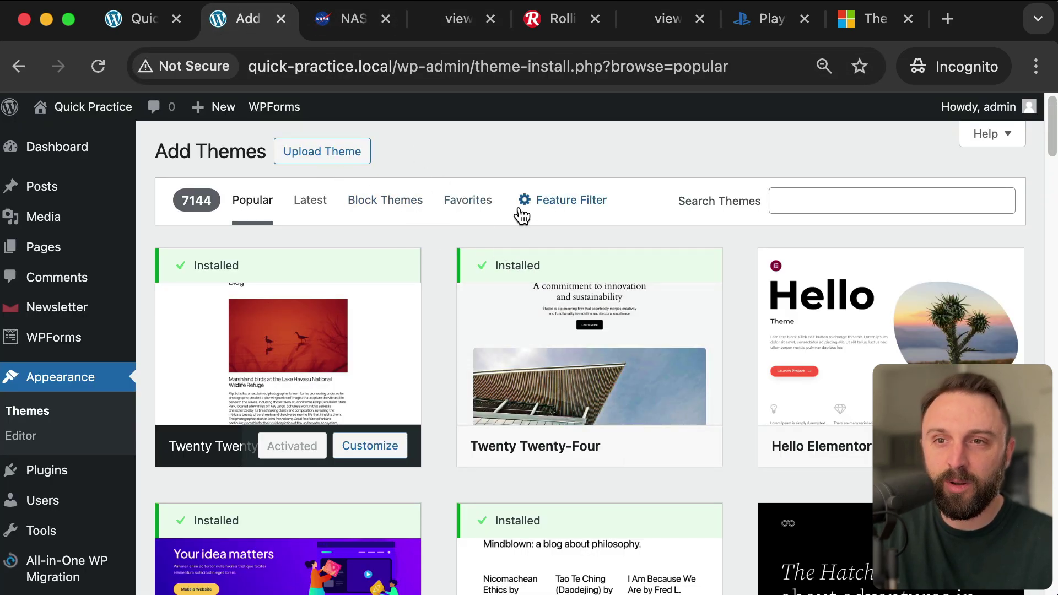
pyautogui.click(763, 28)
pyautogui.scroll(-1, 703, 395)
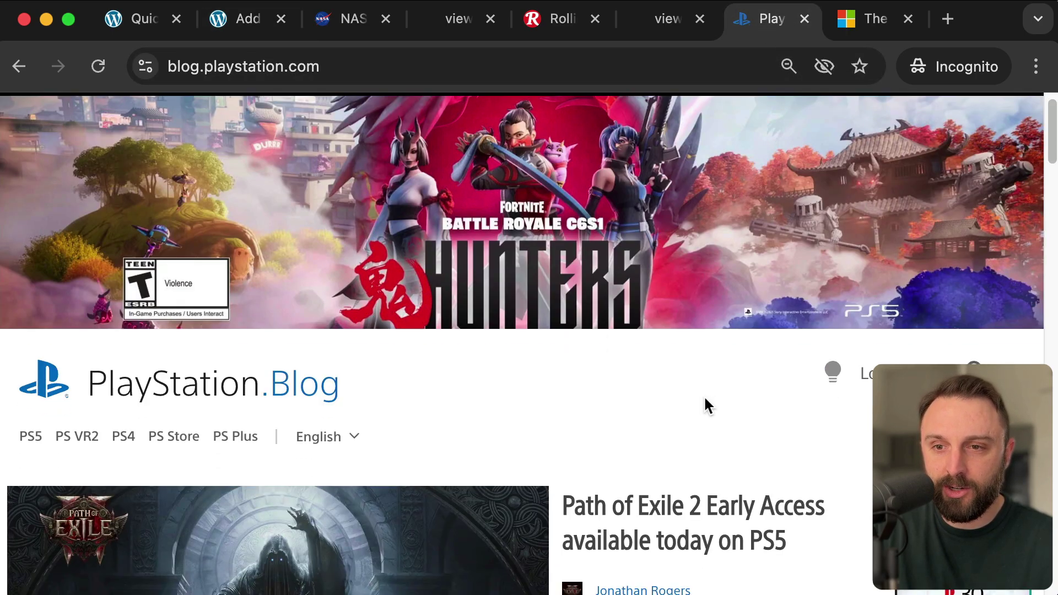
pyautogui.scroll(1, 661, 419)
pyautogui.rightClick(616, 448)
pyautogui.press('super+alt+u')
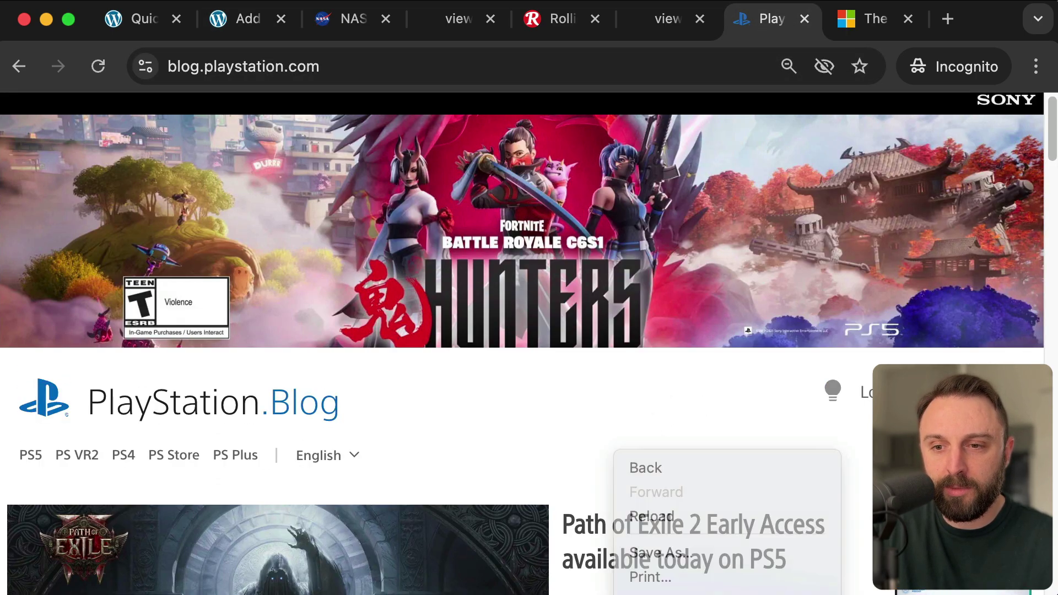
# Find 'themes/' at 100% zoom and screenshot the 25 playstation-2018 theme matches
pyautogui.press('super+0')
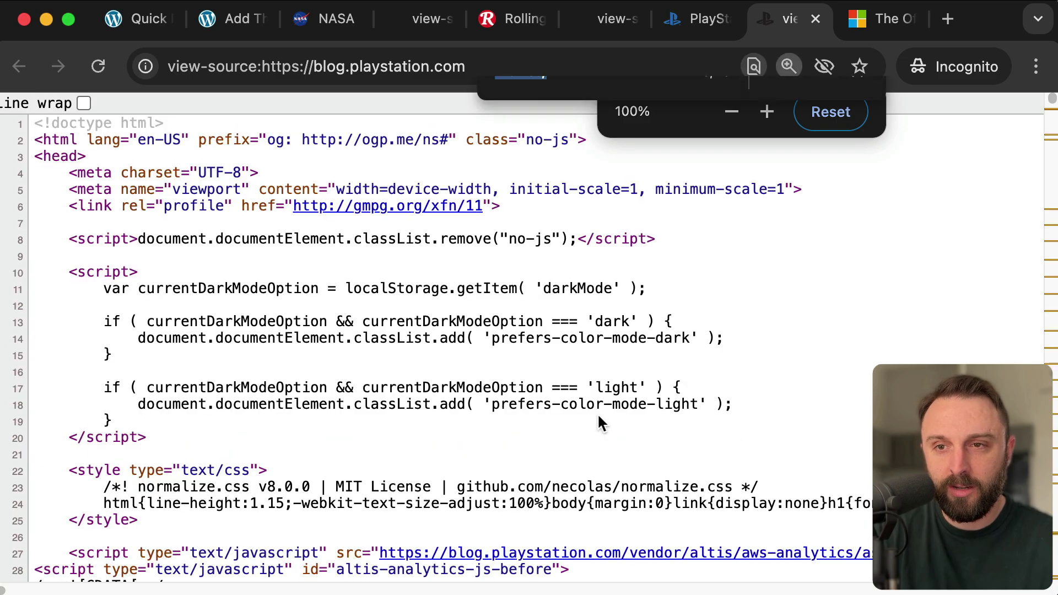
pyautogui.press('super+f')
pyautogui.write('themes/')
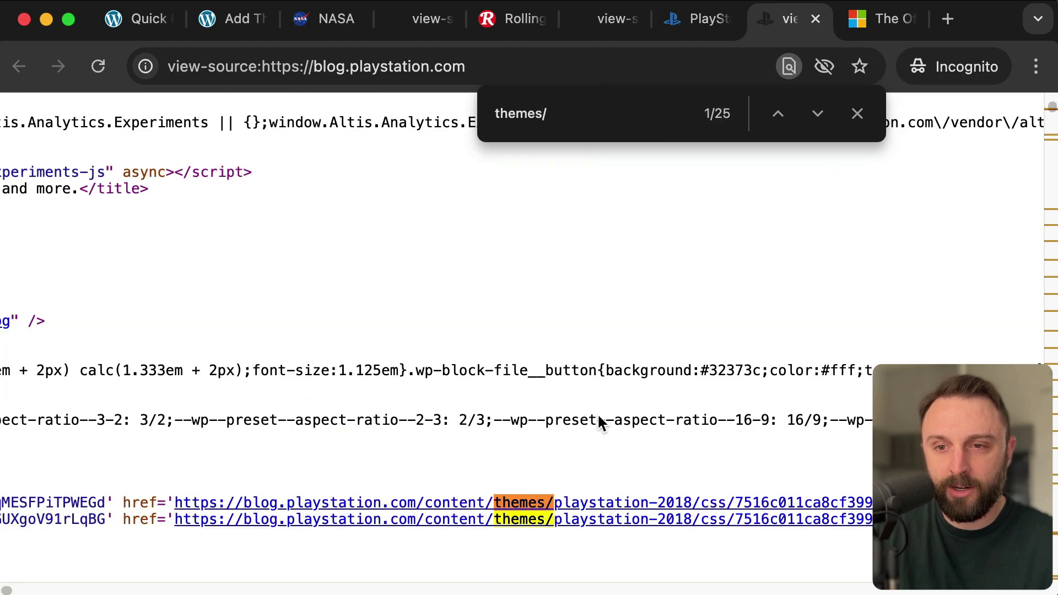
pyautogui.press('super+shift+4')
pyautogui.moveTo(556, 480); pyautogui.dragTo(693, 522)
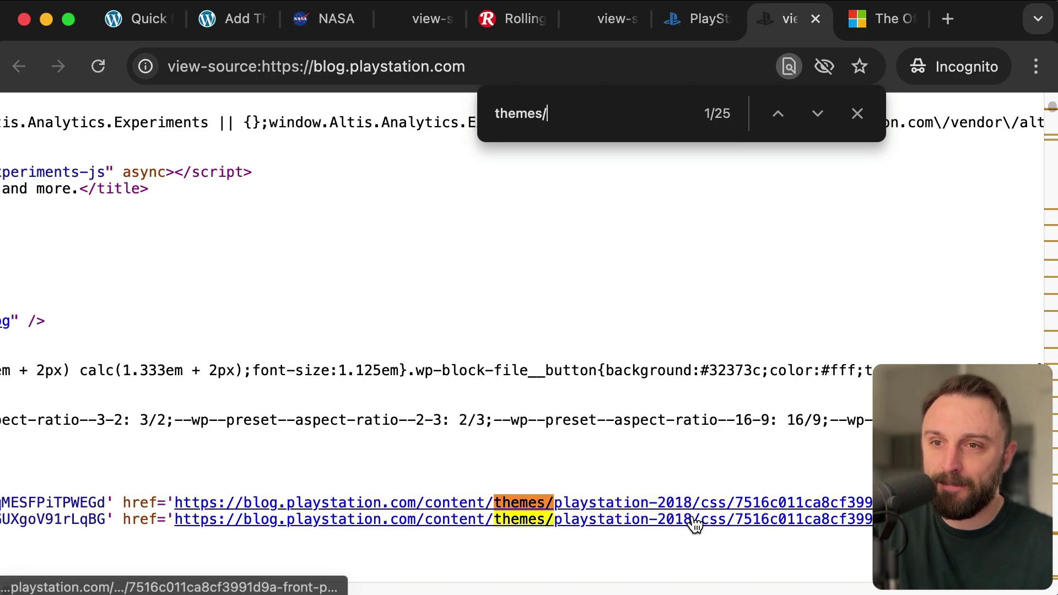
pyautogui.click(898, 19)
# Open the Microsoft blog's source, find 'themes/' (4 matches) and screenshot the ms-blogs theme link
pyautogui.scroll(-5, 986, 226)
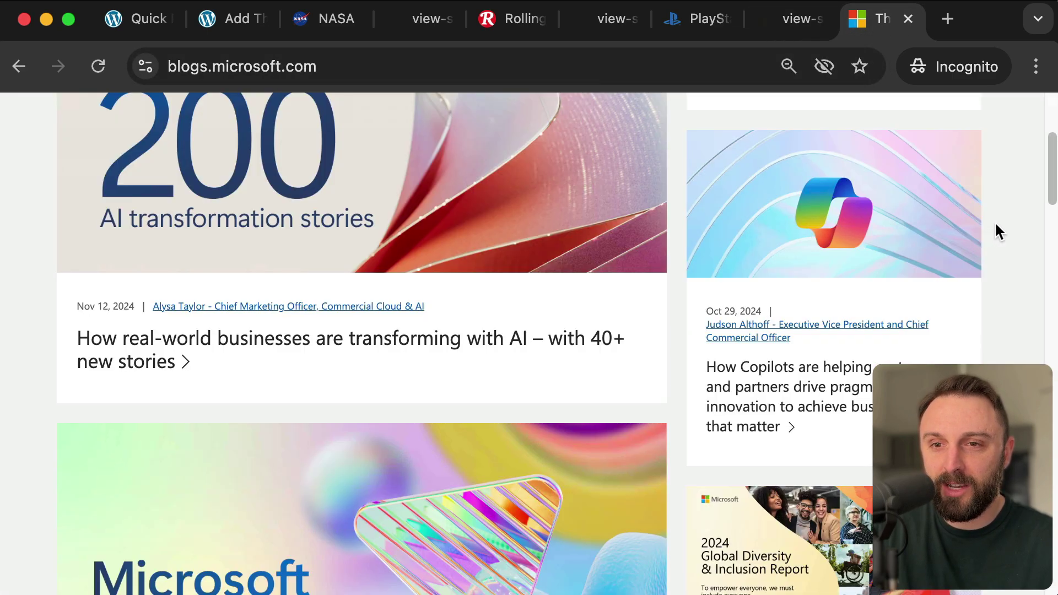
pyautogui.rightClick(1002, 234)
pyautogui.click(1036, 524)
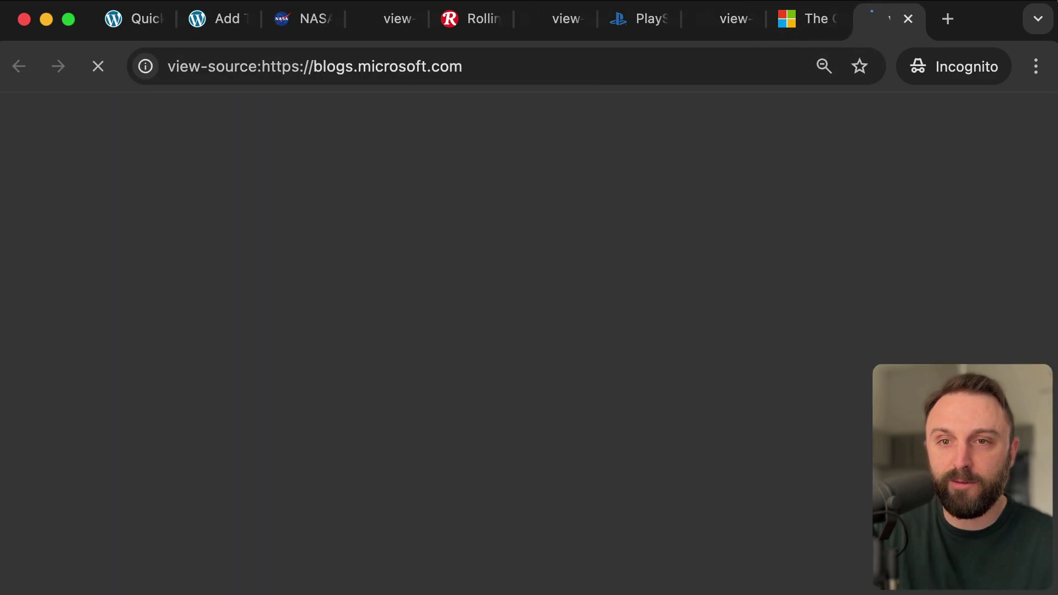
pyautogui.press('super+f')
pyautogui.press('Return')
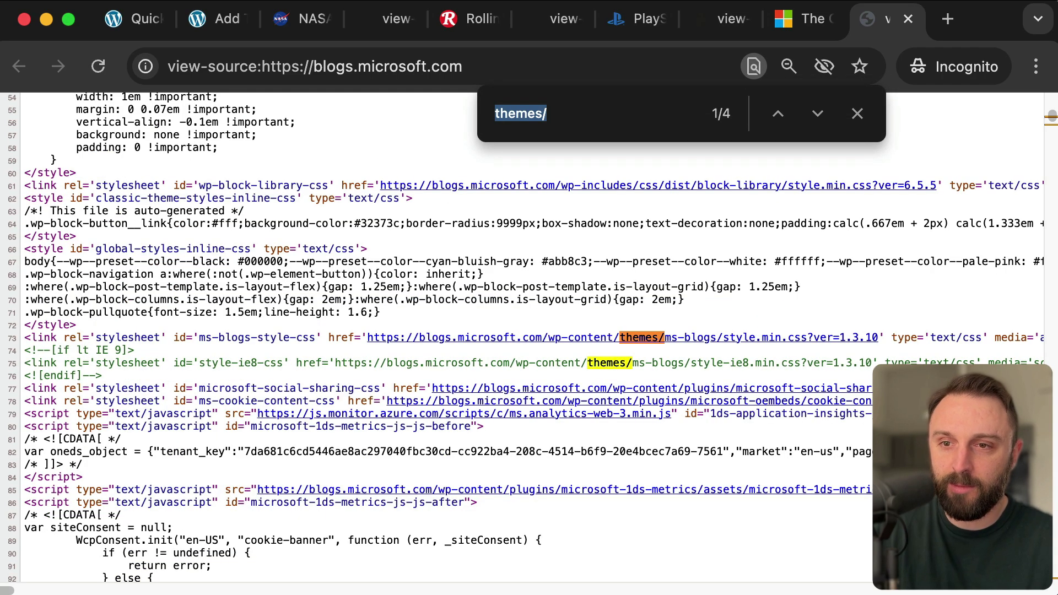
pyautogui.press('Escape')
pyautogui.press('super+0')
pyautogui.hscroll(3, 524, 330)
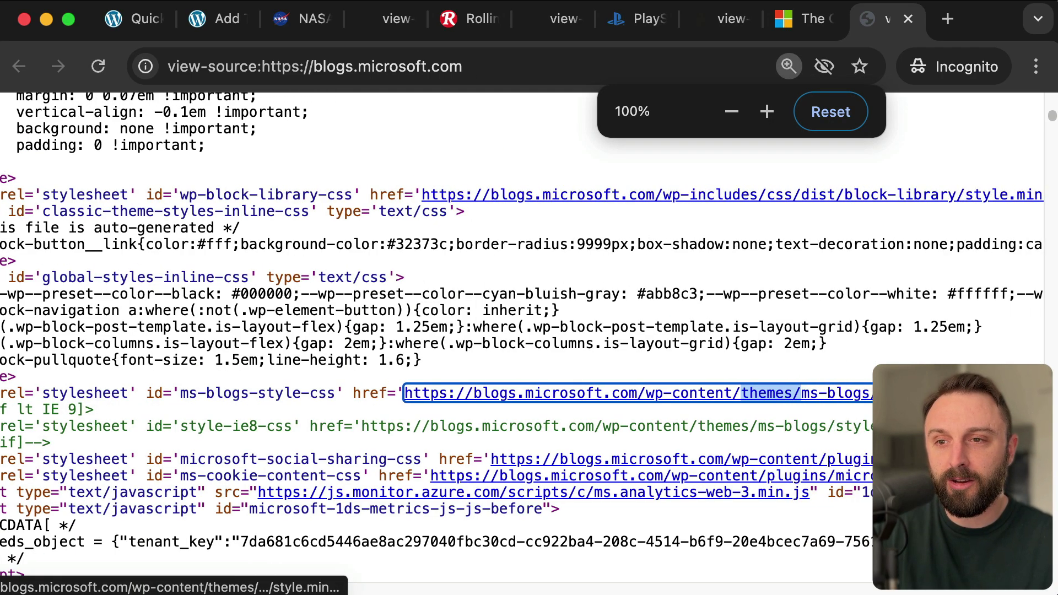
pyautogui.press('super+shift+4')
pyautogui.moveTo(801, 357); pyautogui.dragTo(871, 462)
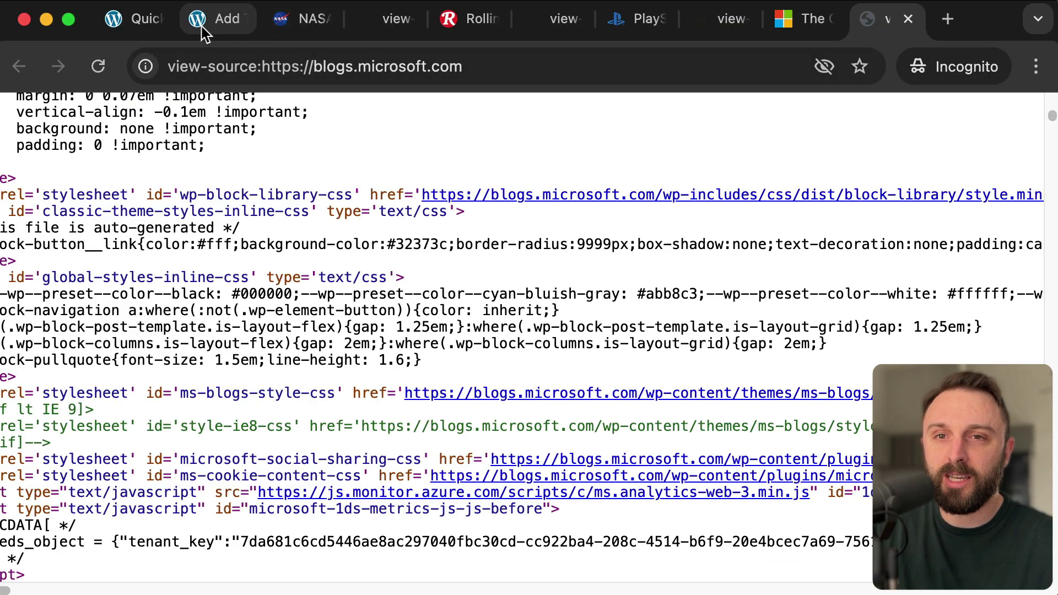
# Scroll the Add Themes directory past GeneratePress, Neve, Blocksy and Kubio, then leave via the WordPress logo
pyautogui.click(215, 18)
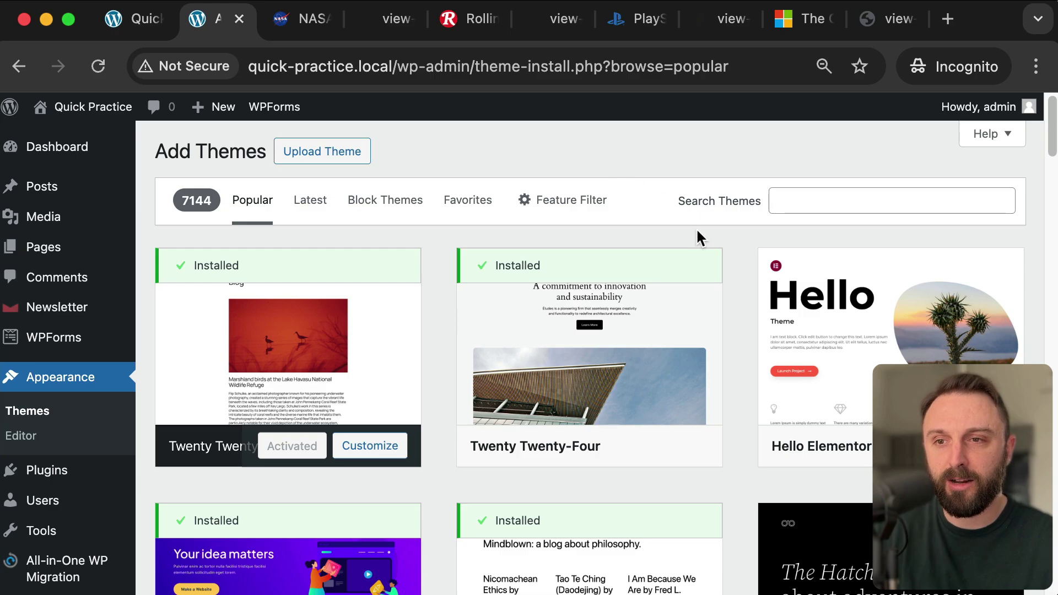
pyautogui.scroll(-12, 733, 266)
pyautogui.scroll(-5, 732, 266)
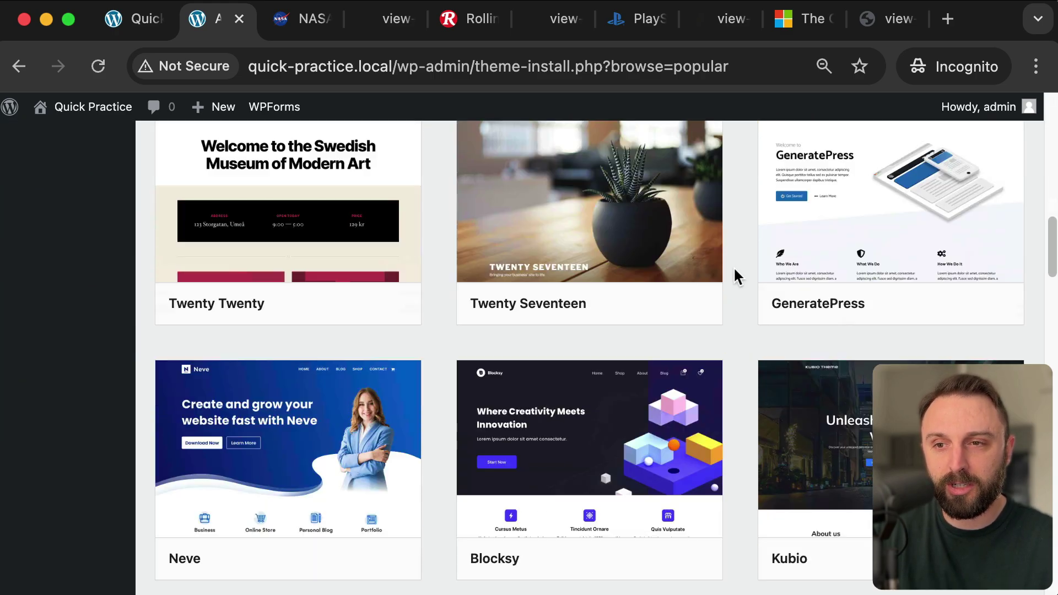
pyautogui.scroll(2, 735, 270)
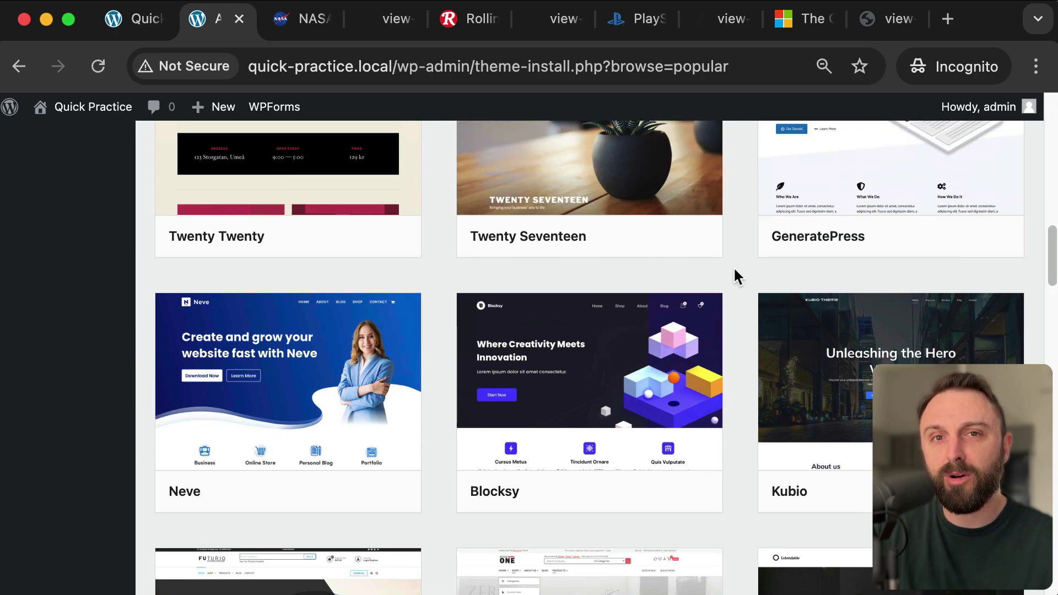
pyautogui.click(11, 127)
# Scroll through the list of 11 published posts, including Bean Salad and Greek Salad
pyautogui.click(27, 185)
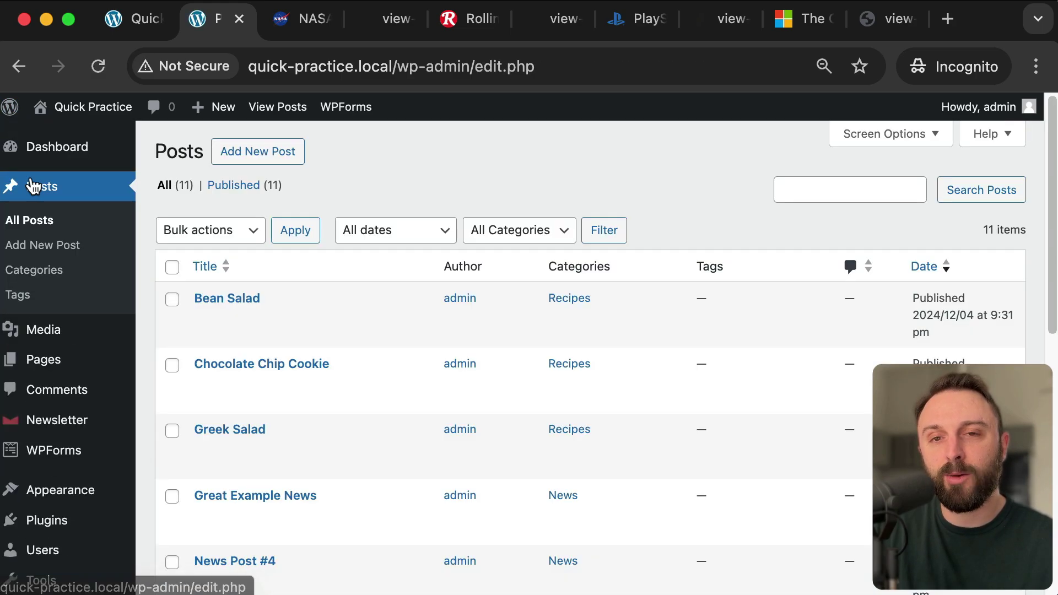
pyautogui.scroll(-1, 331, 380)
pyautogui.scroll(1, 334, 359)
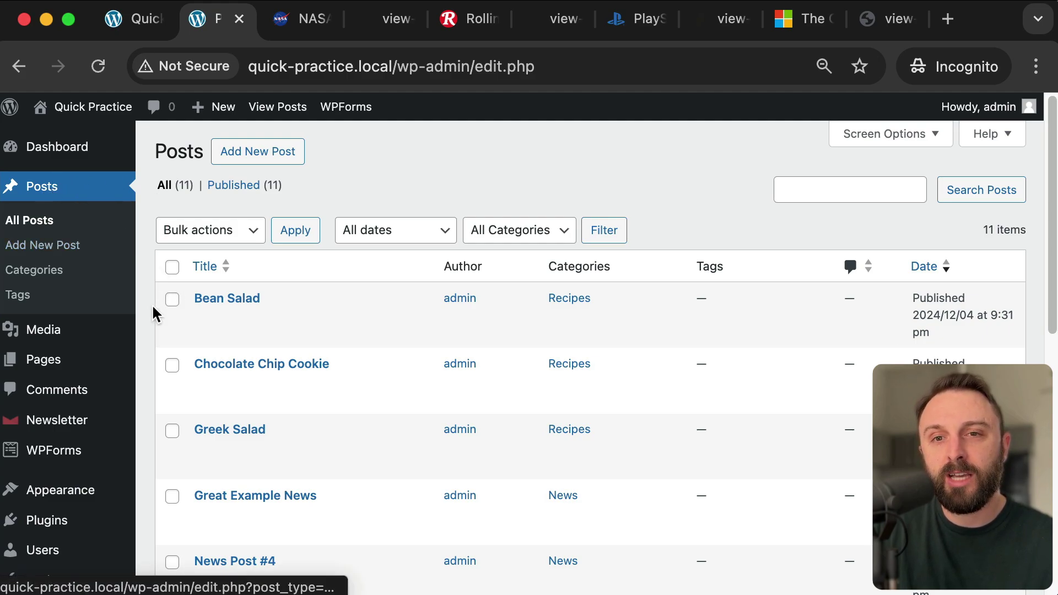
pyautogui.scroll(-1, 146, 312)
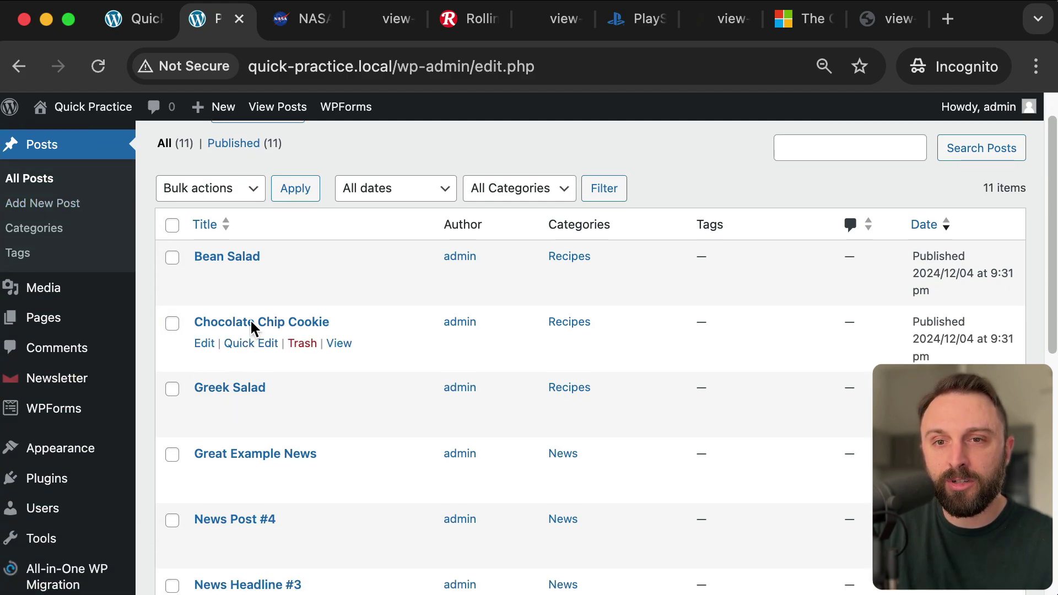
pyautogui.scroll(1, 253, 328)
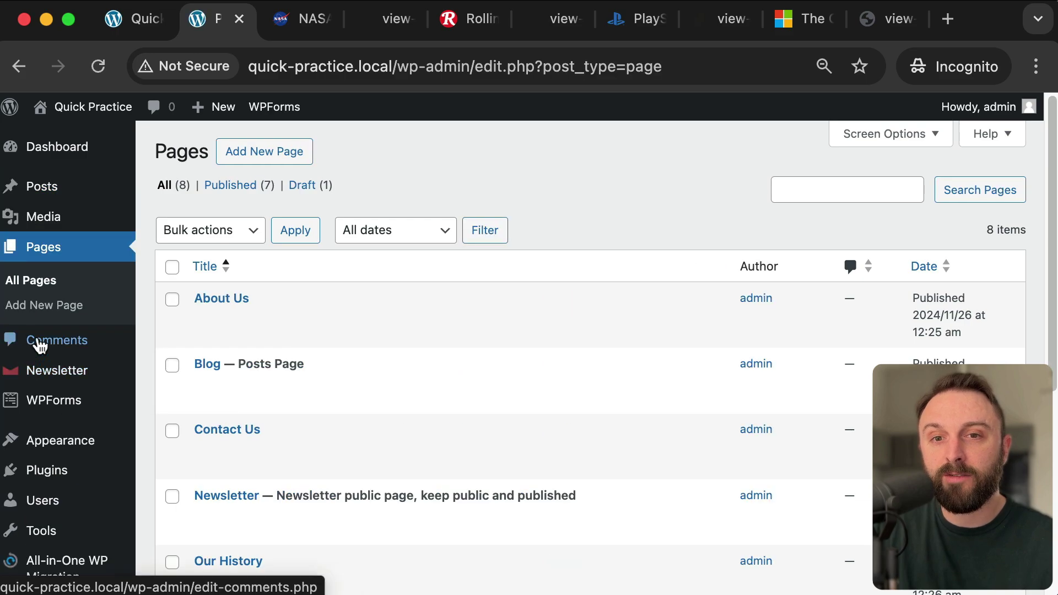
# Open About Us in the editor, return, and advance to the 'Information overload' slide
pyautogui.click(214, 302)
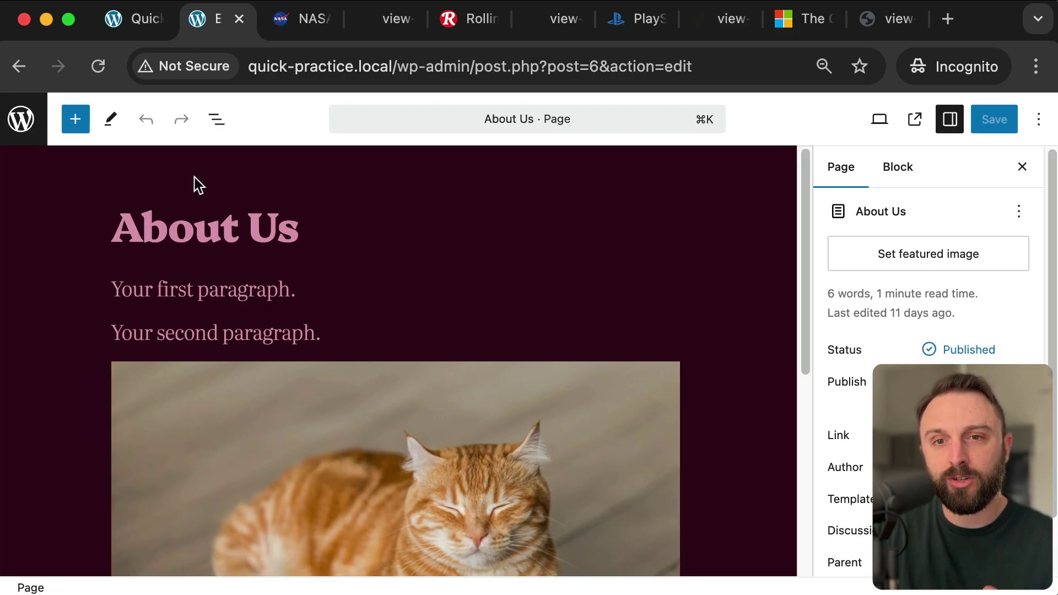
pyautogui.click(28, 121)
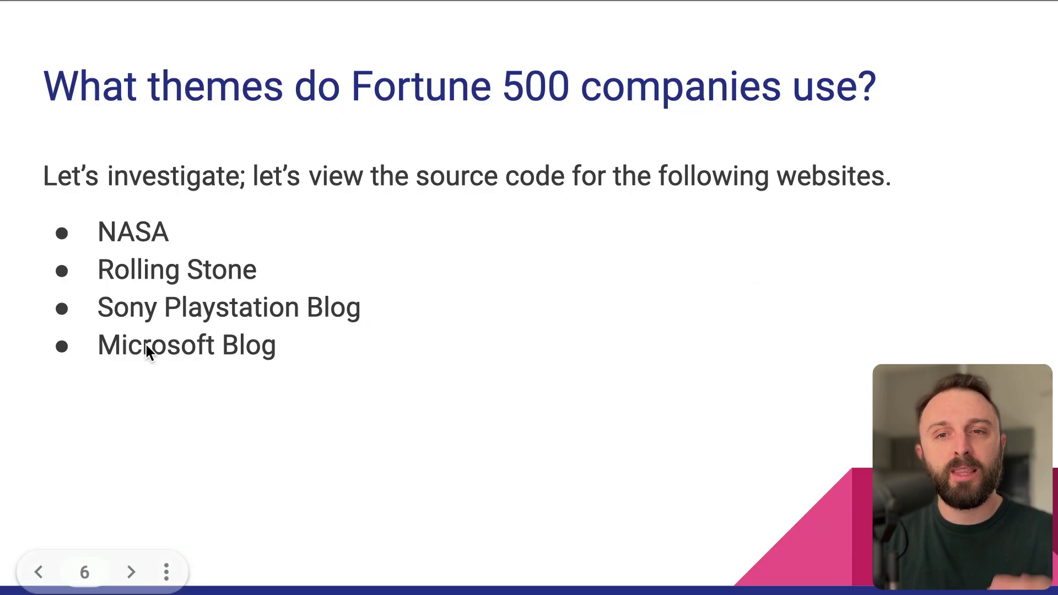
pyautogui.press('Right')
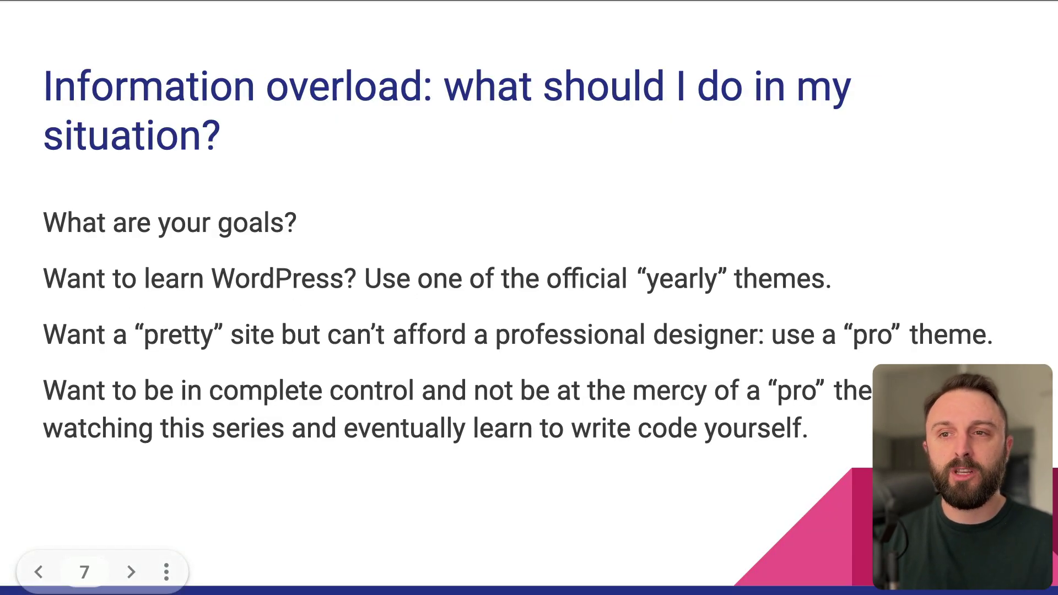